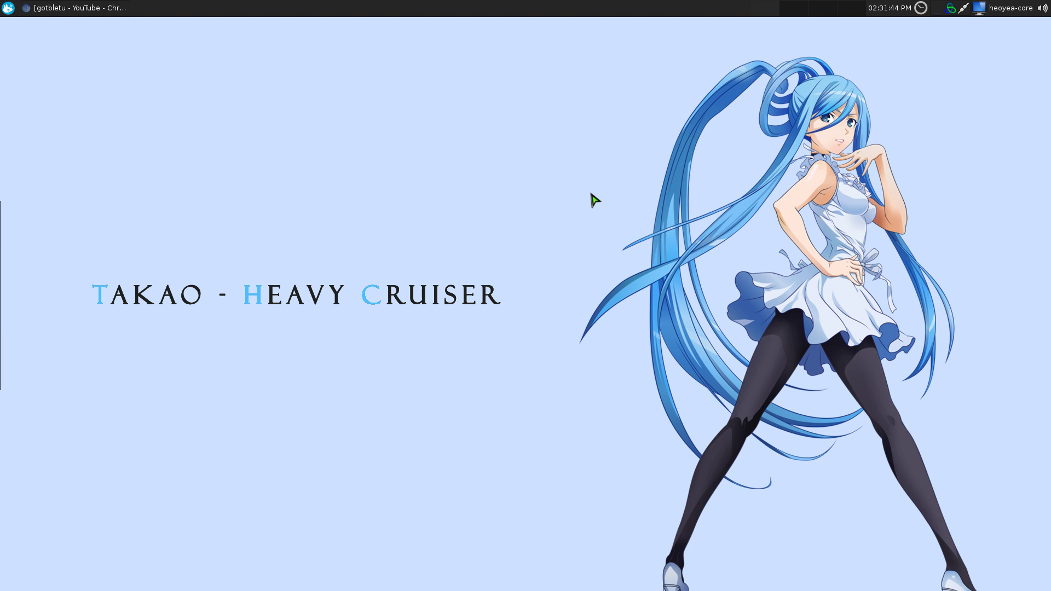
# - Restore the Chromium window and glance at its main menu before closing it
pyautogui.click(110, 8)
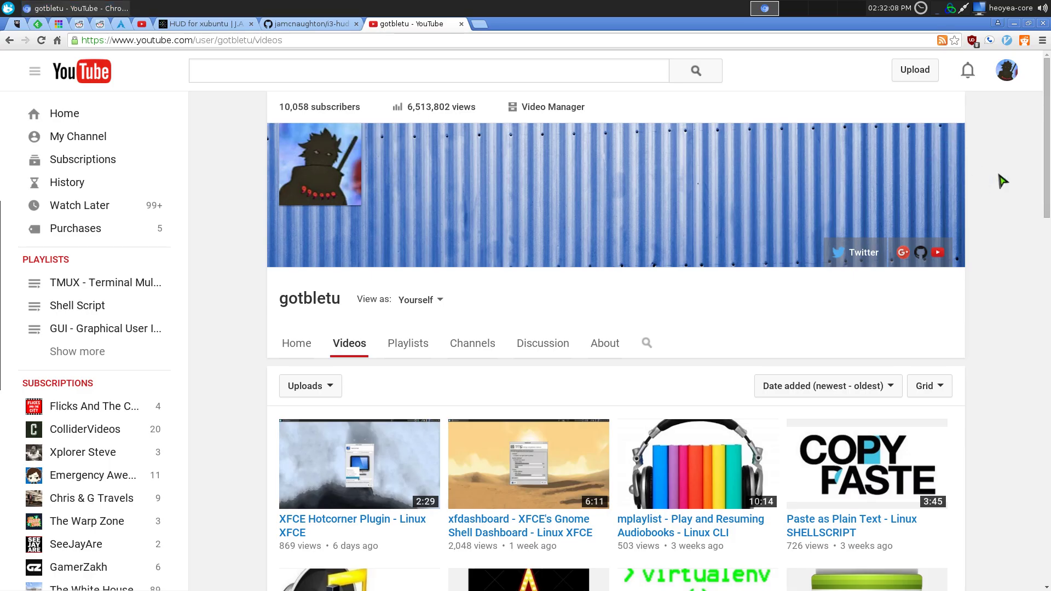
pyautogui.click(1042, 41)
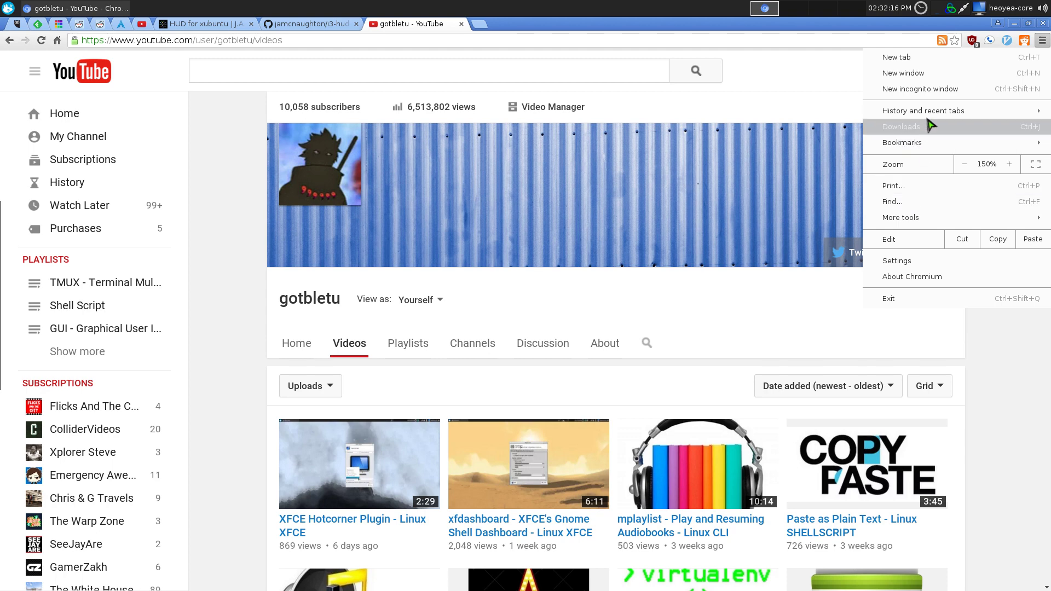
pyautogui.click(765, 88)
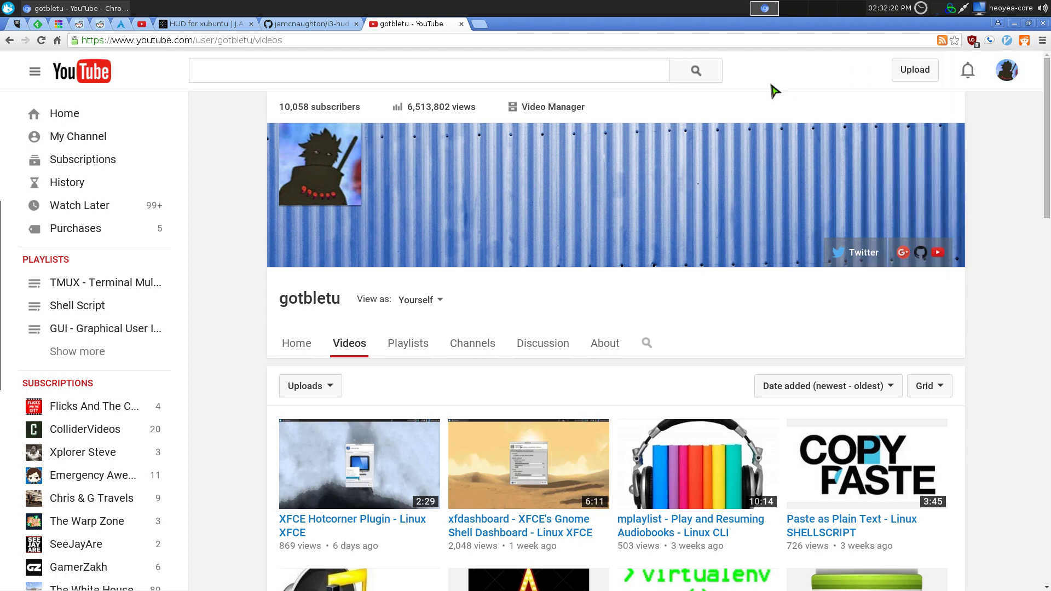
# - Open a new incognito window by searching 'inc' in the HUD list, then close it
pyautogui.hotkey('ctrl', 'alt', 'space')
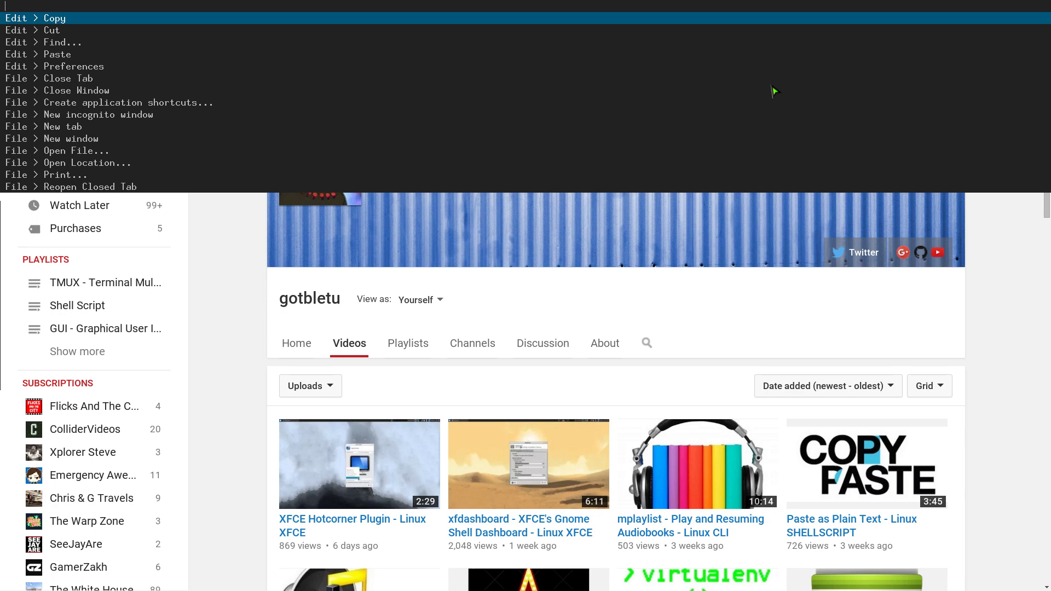
pyautogui.write('inc')
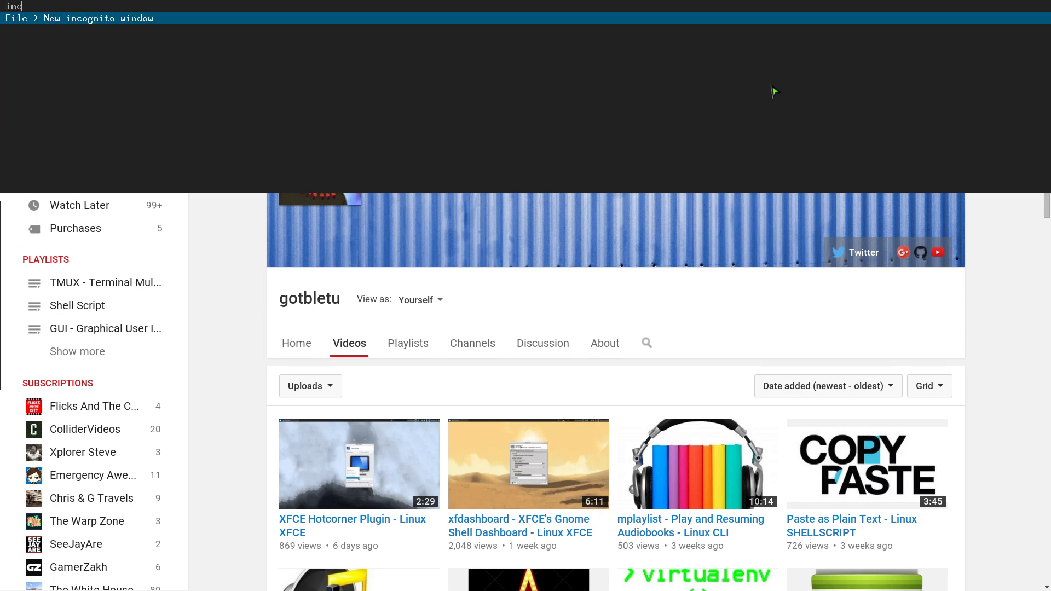
pyautogui.press('Return')
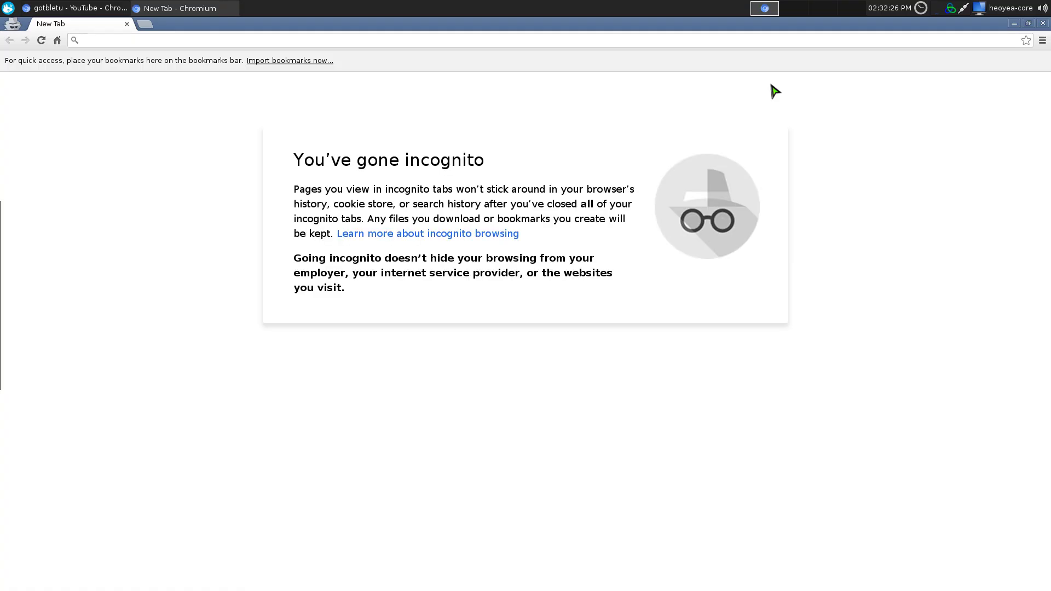
pyautogui.hotkey('ctrl', 'w')
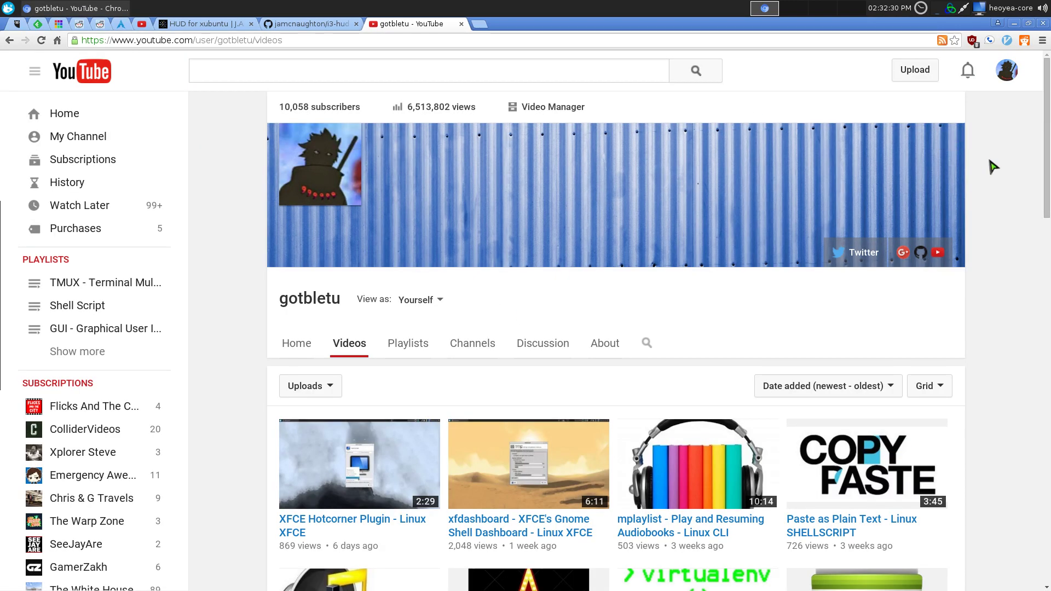
# - Open a new tab by searching 'new ta' in the HUD list, then close it
pyautogui.press('alt')
pyautogui.write('new ta')
pyautogui.press('Return')
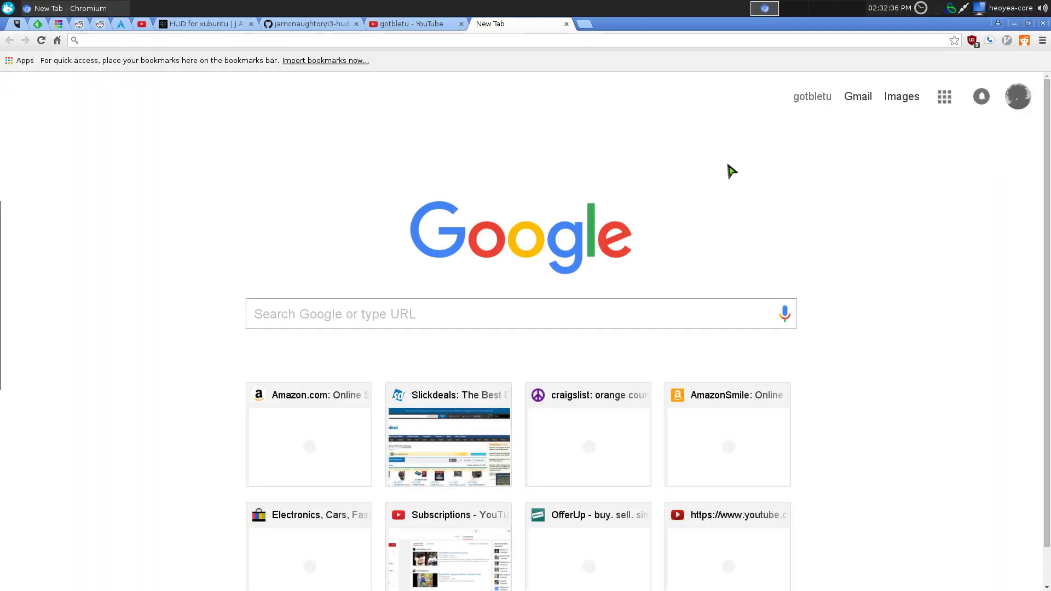
pyautogui.hotkey('ctrl', 'w')
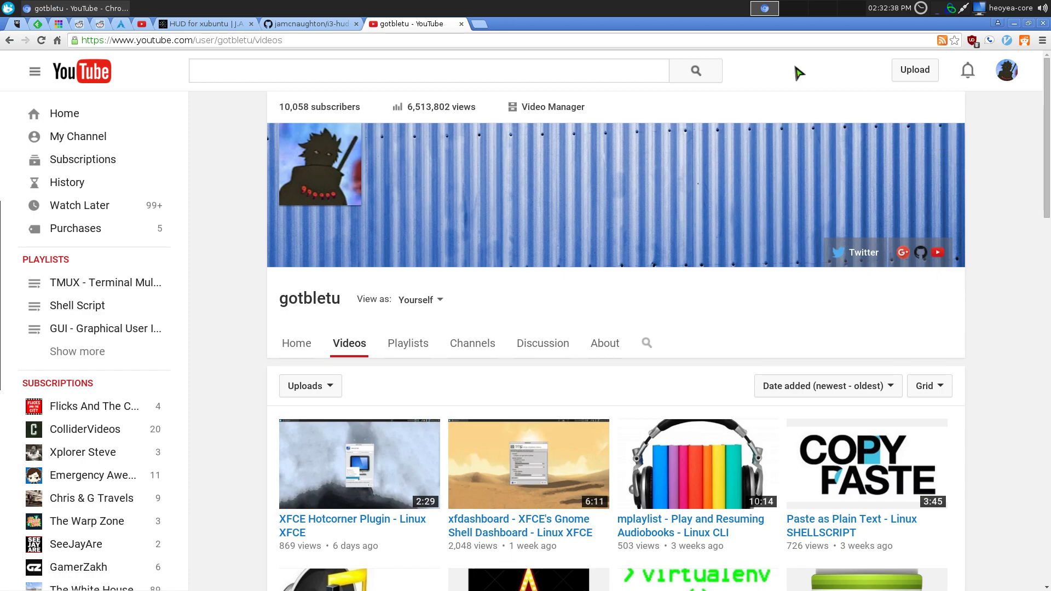
pyautogui.click(793, 14)
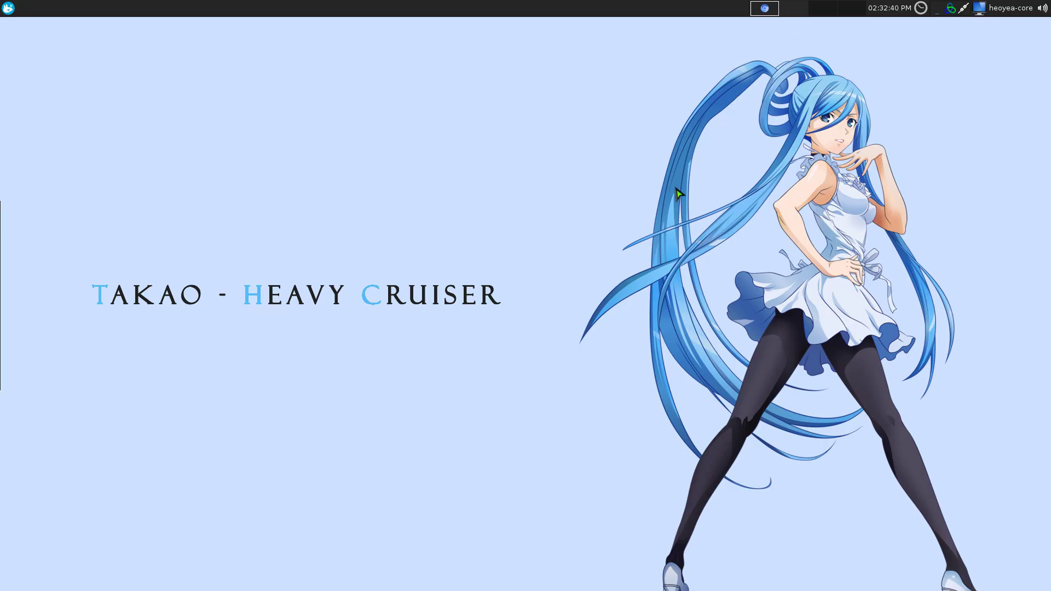
pyautogui.press('super+e')
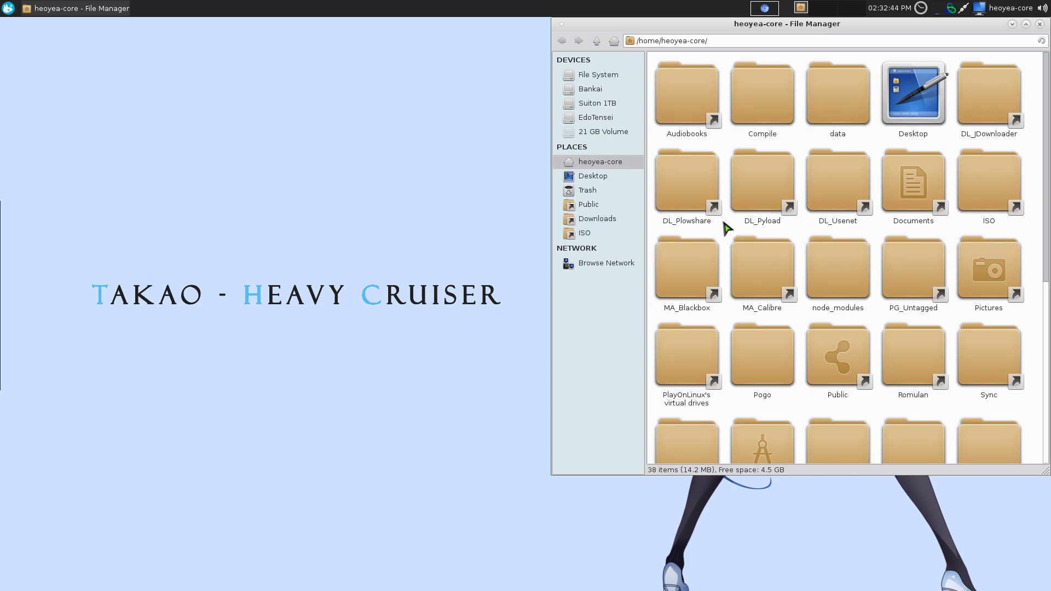
pyautogui.press('super+space')
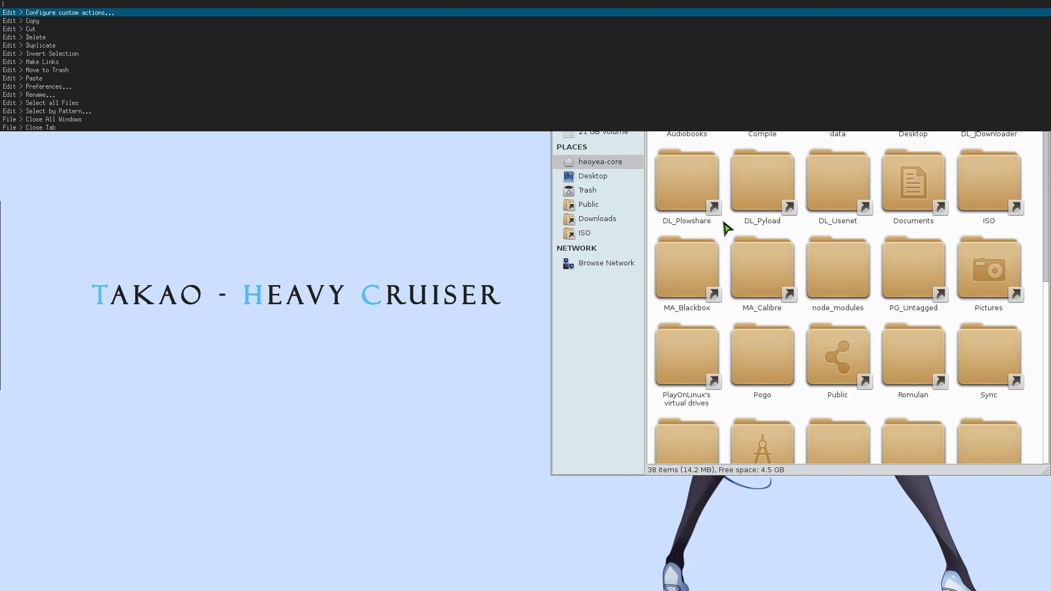
pyautogui.write('new')
pyautogui.press('Down')
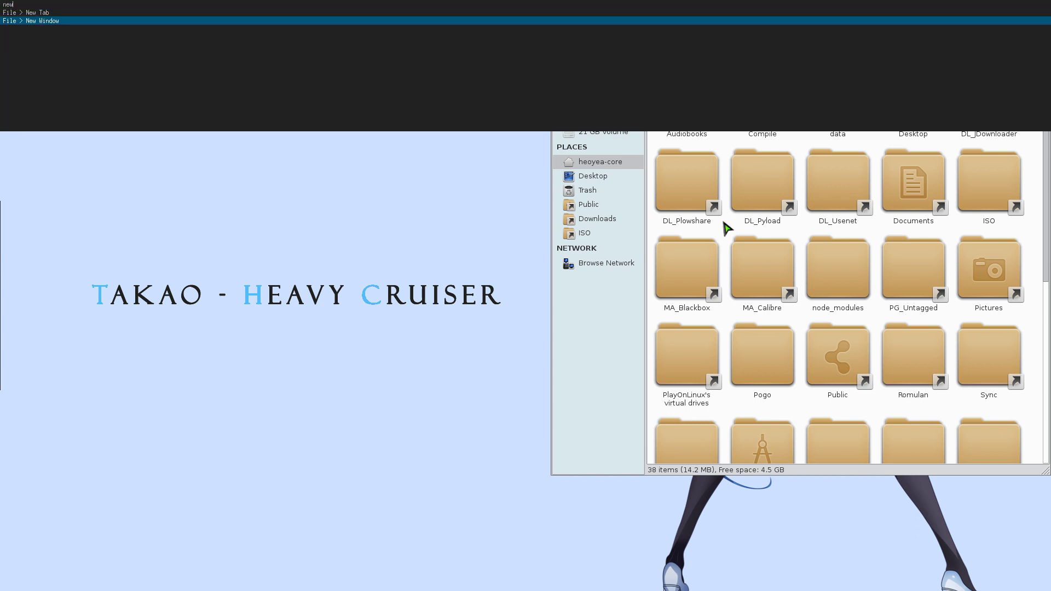
pyautogui.press('Return')
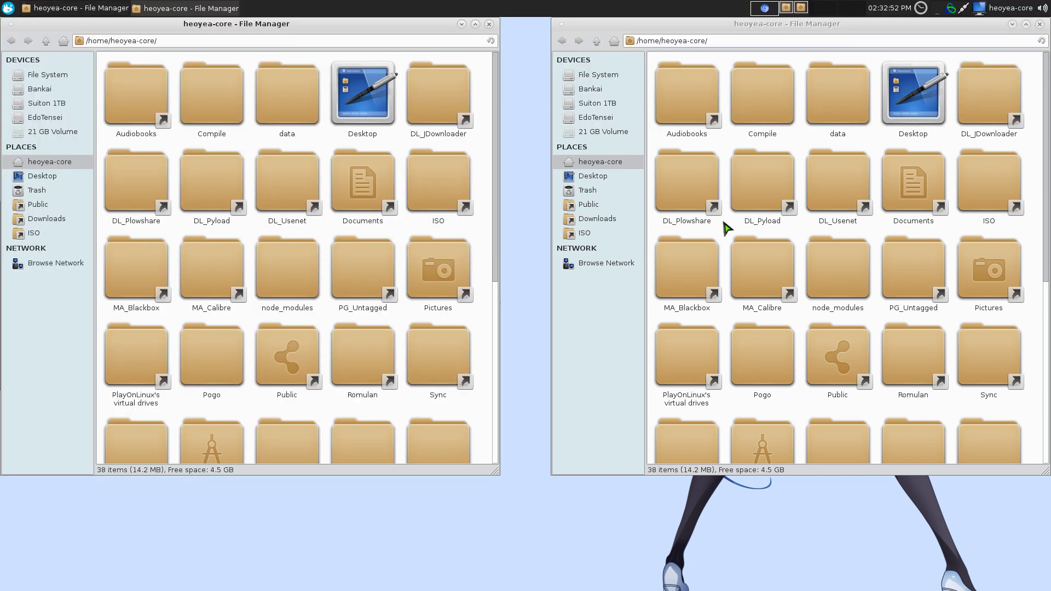
pyautogui.press('super+space')
pyautogui.write('abo')
pyautogui.press('Return')
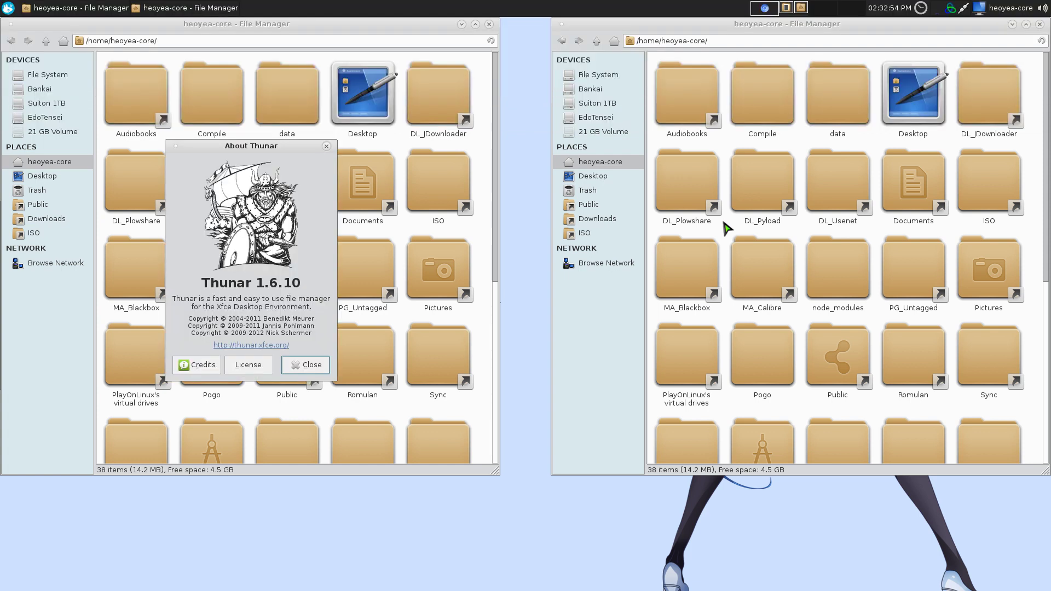
pyautogui.click(317, 368)
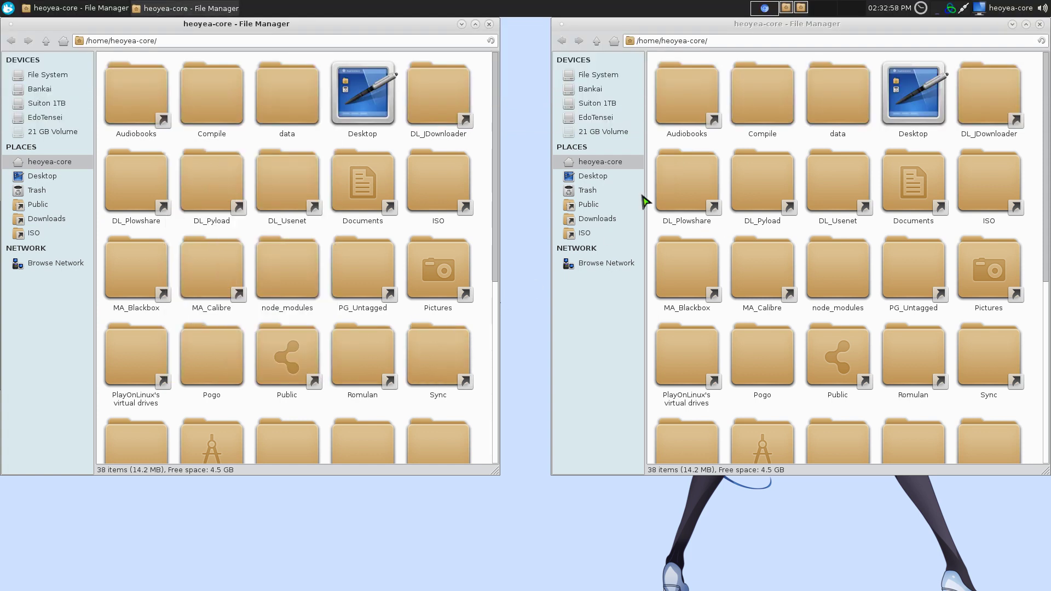
pyautogui.hotkey('ctrl', 'q')
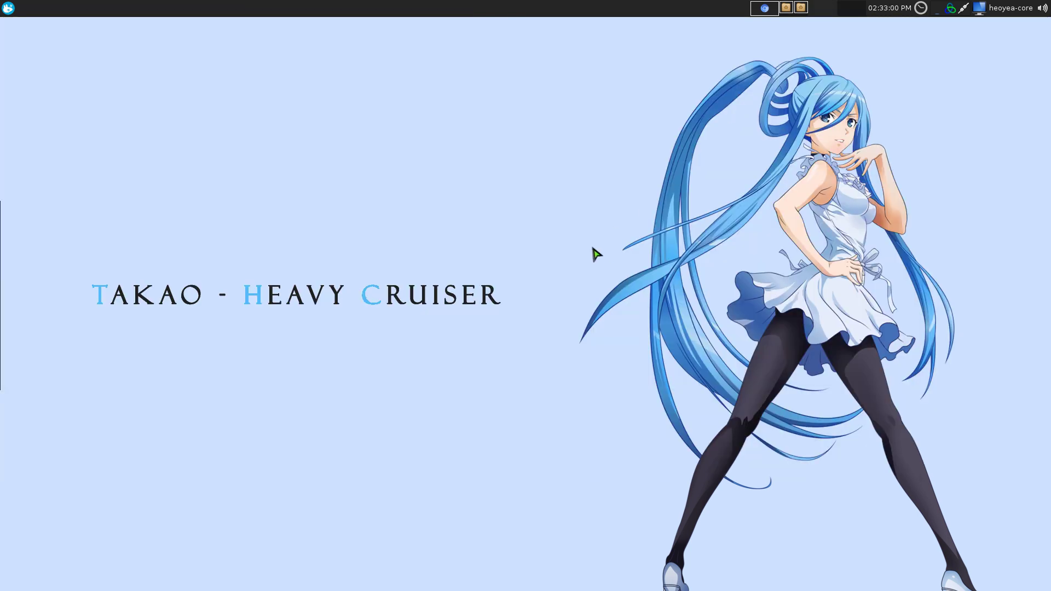
pyautogui.press('super')
pyautogui.write('gimp')
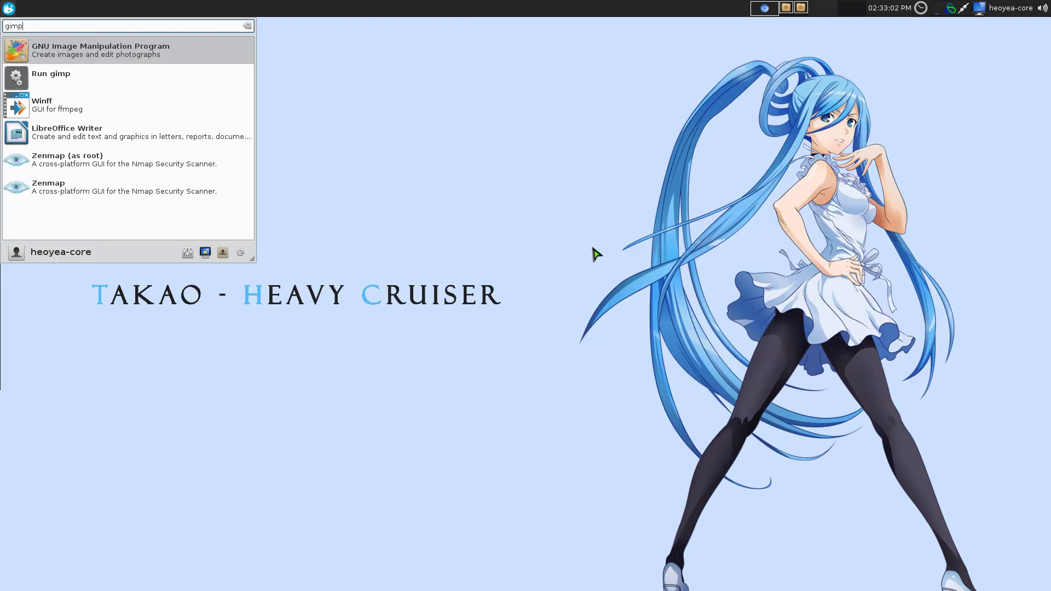
pyautogui.press('Return')
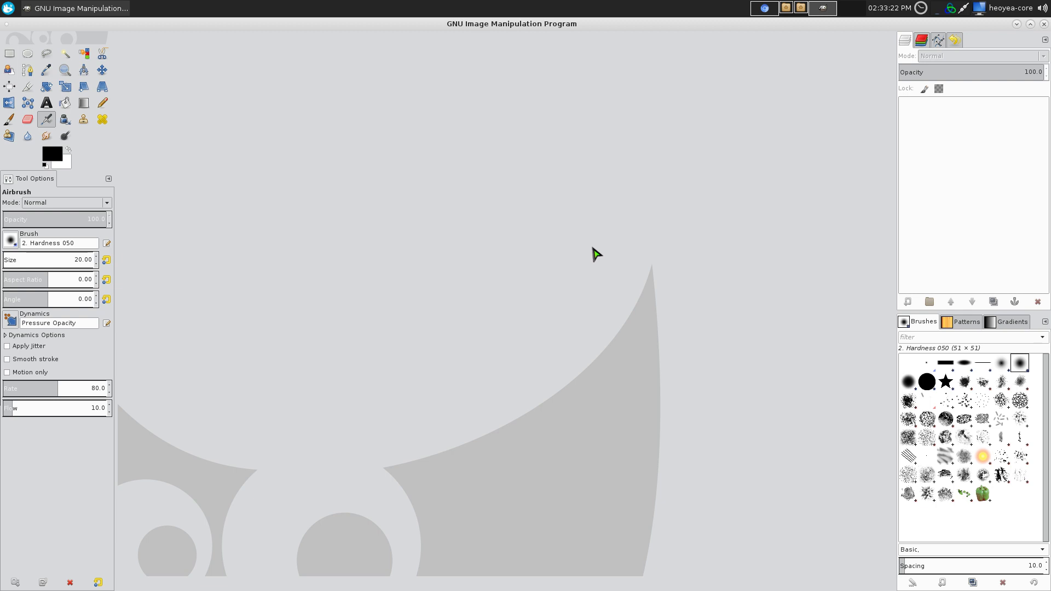
pyautogui.press('super+space')
pyautogui.write('open')
pyautogui.press('Down')
pyautogui.press('Down')
pyautogui.press('Down')
pyautogui.press('Return')
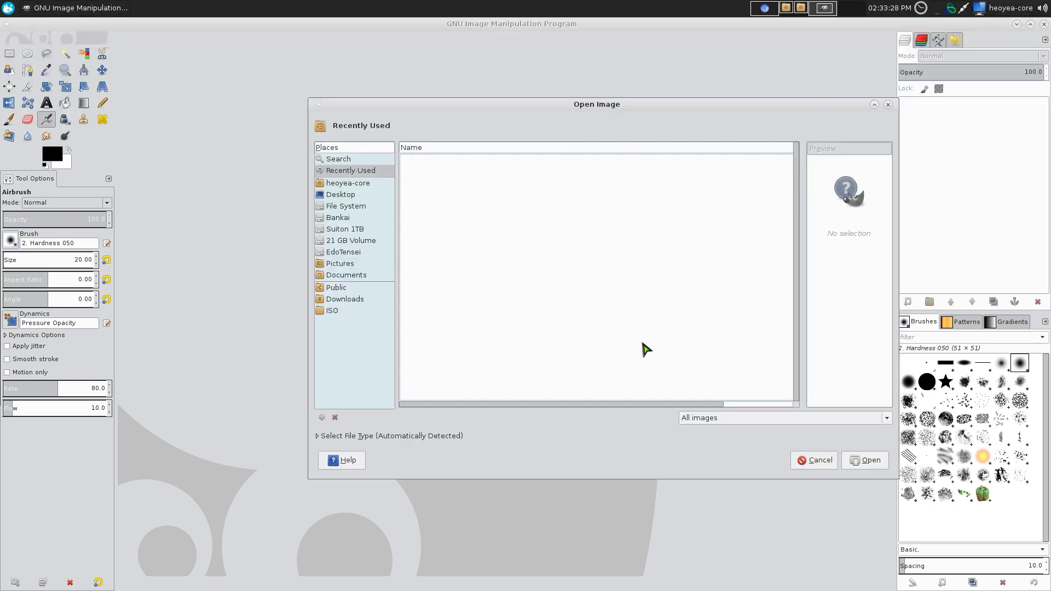
pyautogui.click(811, 460)
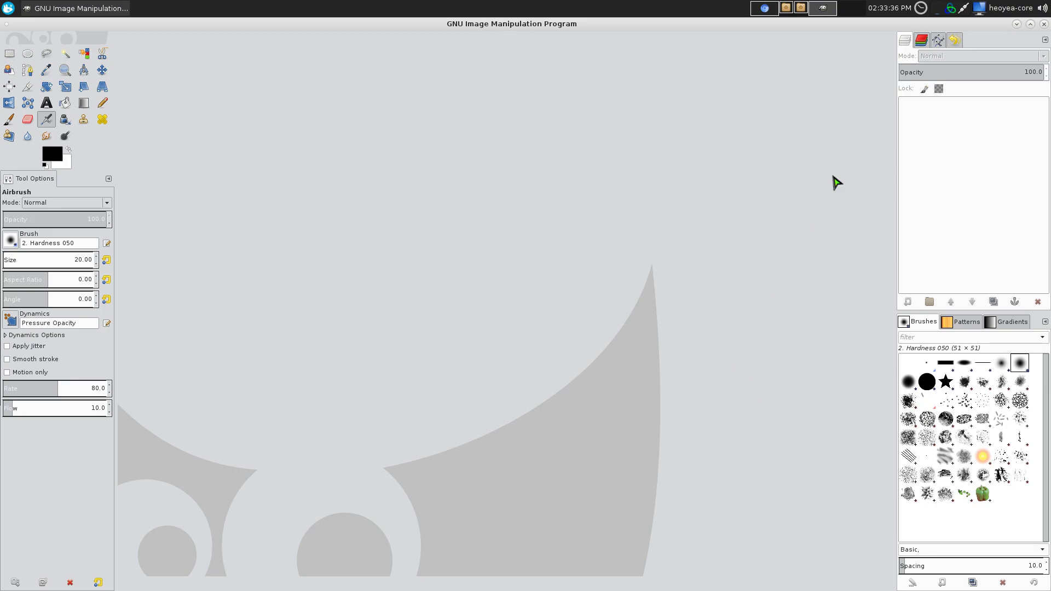
pyautogui.click(858, 16)
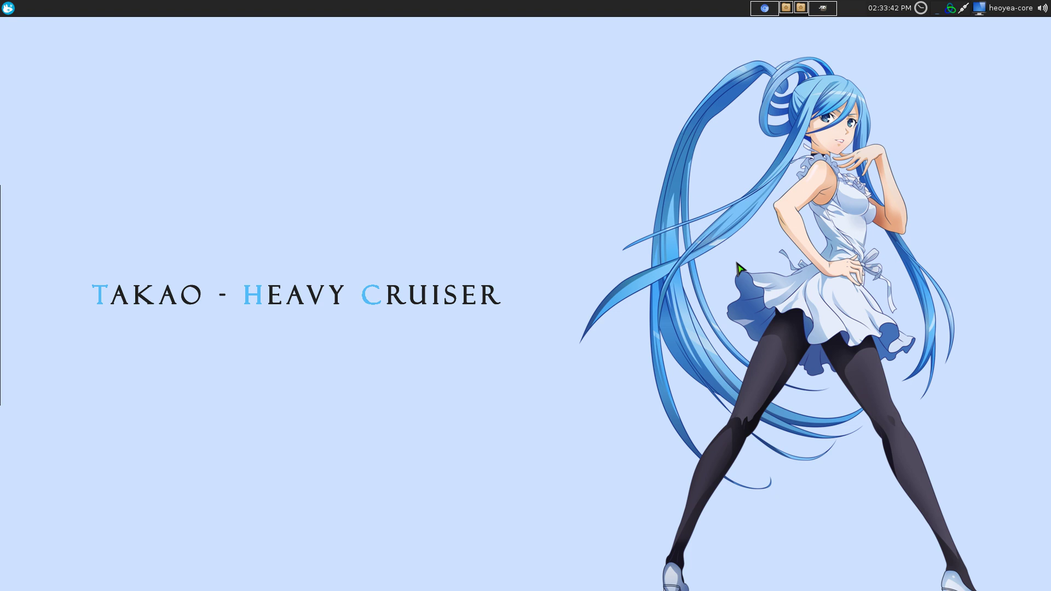
# - Show the required-packages line and highlight python, python-dbus, dmenu, appmenu-qt and bzr in turn
pyautogui.press('F12')
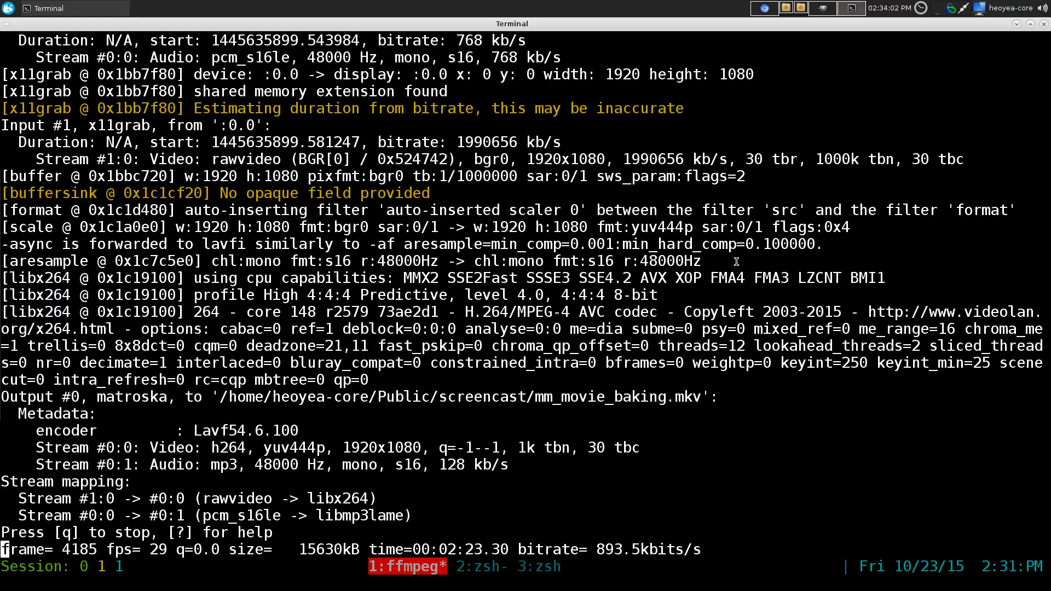
pyautogui.hotkey('ctrl', 'b')
pyautogui.press('1')
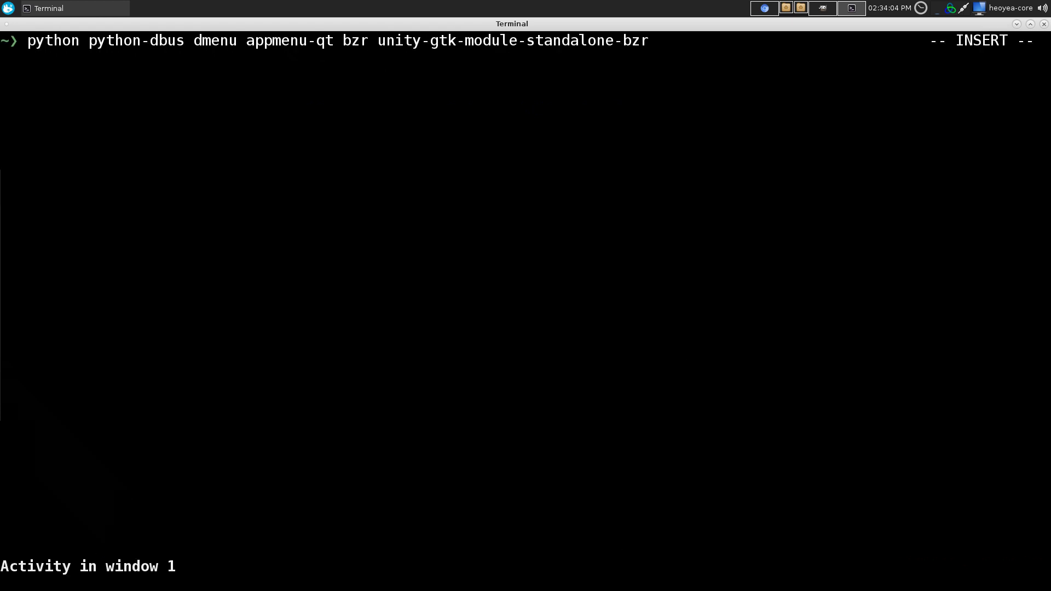
pyautogui.doubleClick(42, 40)
pyautogui.doubleClick(105, 41)
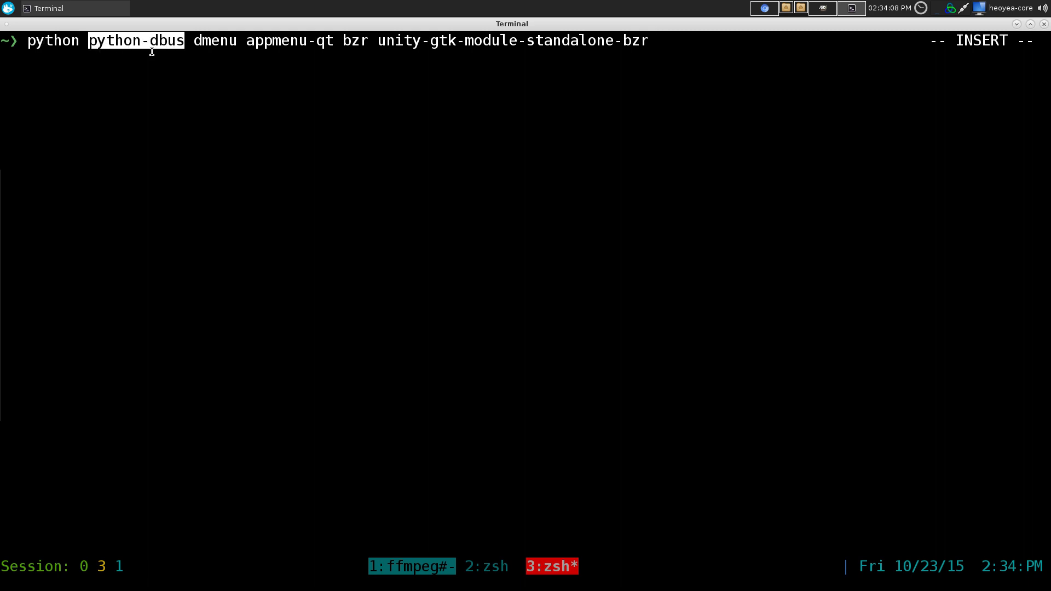
pyautogui.doubleClick(203, 39)
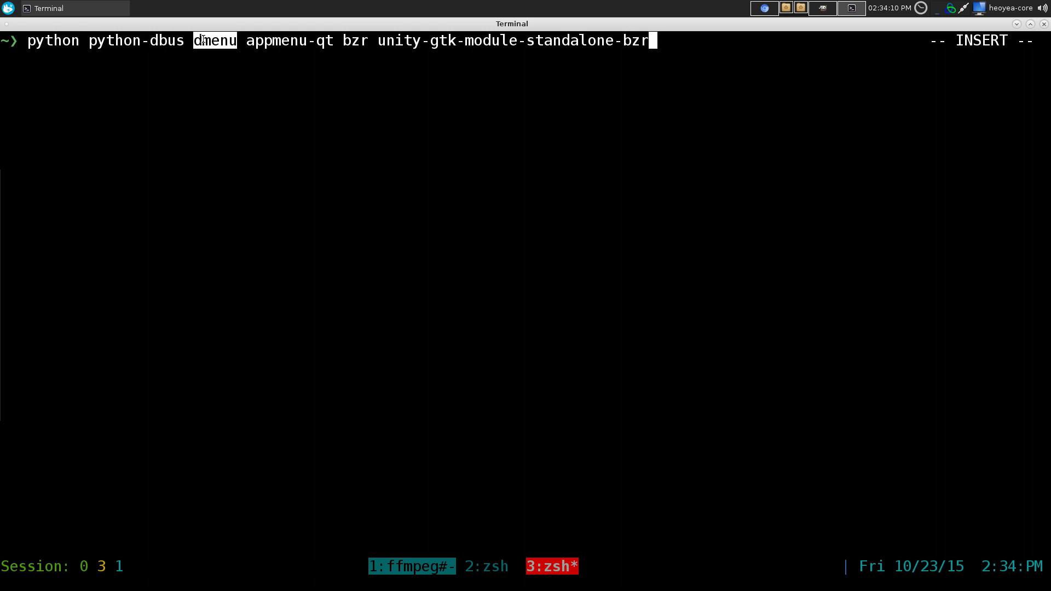
pyautogui.doubleClick(282, 40)
pyautogui.doubleClick(353, 40)
# - Highlight the unity-gtk-module-standalone-bzr package name, then clear the selection
pyautogui.click(380, 40)
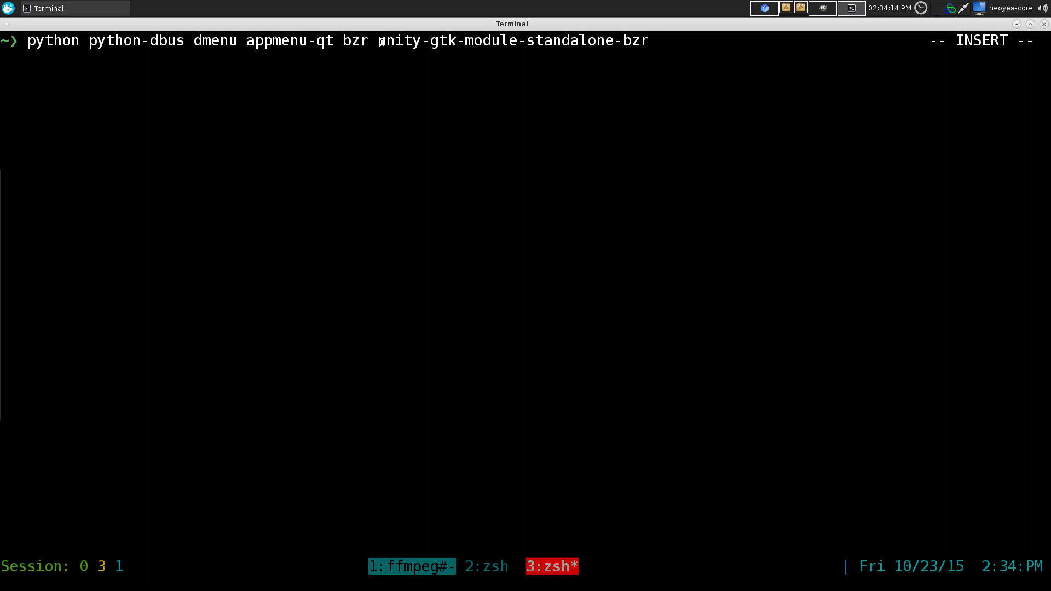
pyautogui.moveTo(380, 41); pyautogui.dragTo(603, 45)
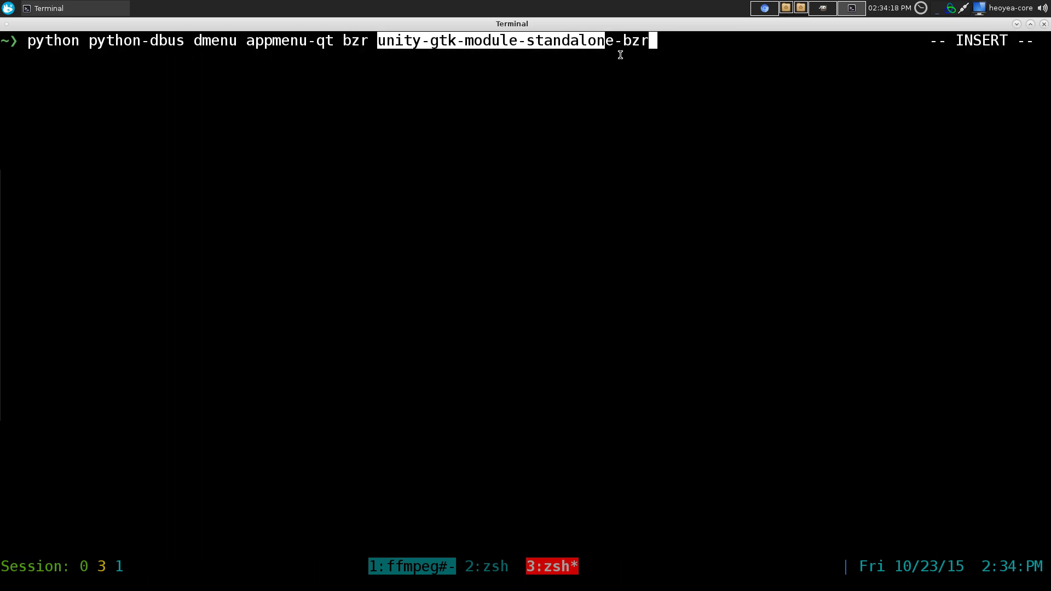
pyautogui.click(647, 46)
pyautogui.doubleClick(495, 40)
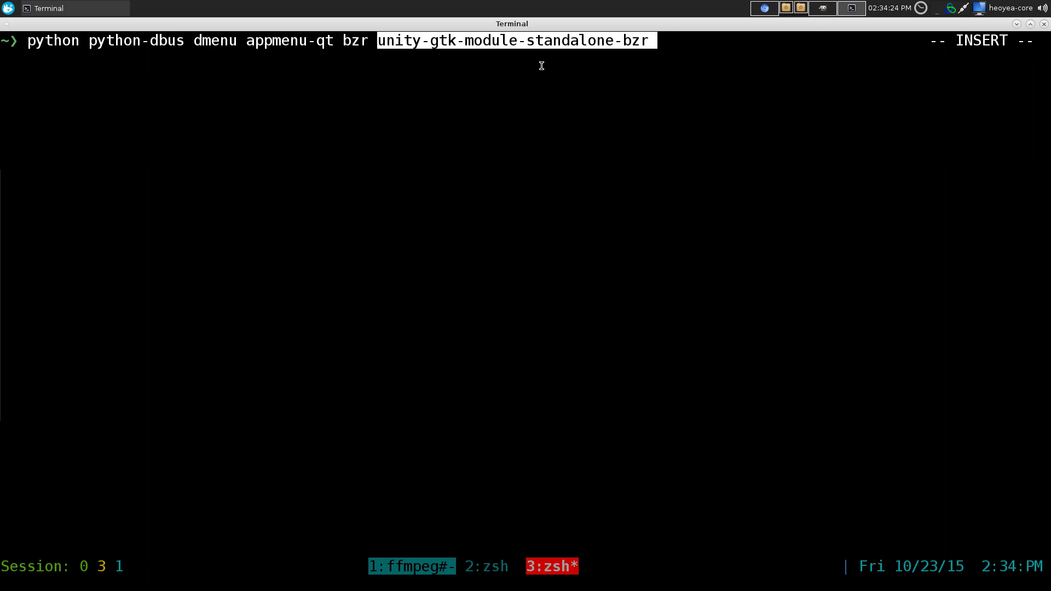
pyautogui.click(573, 68)
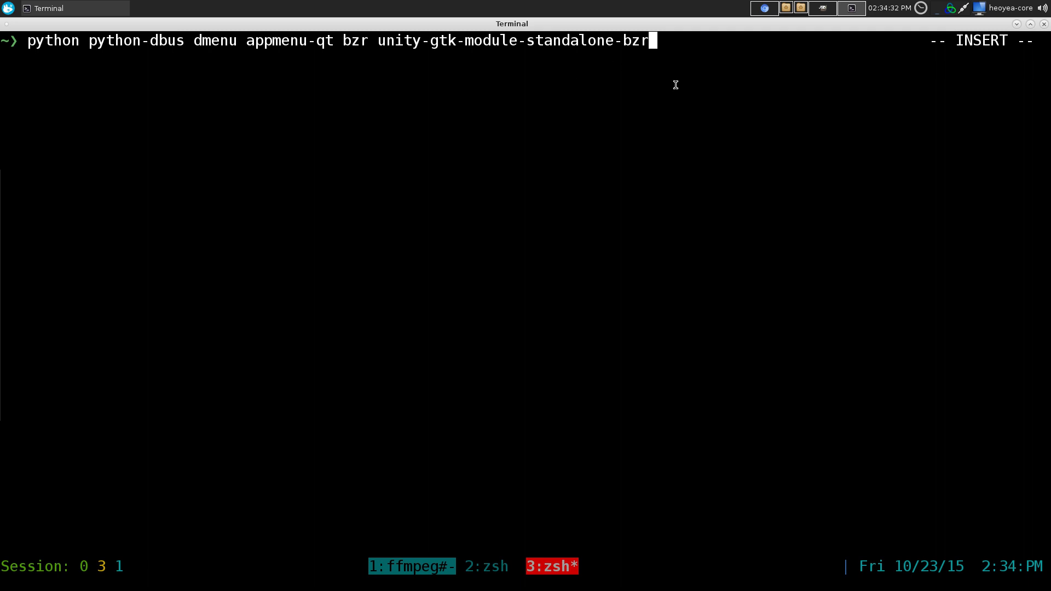
# - Bring Chromium to the jamcnaughton/i3-hud-menu tab and scroll through its README dependencies
pyautogui.press('F12')
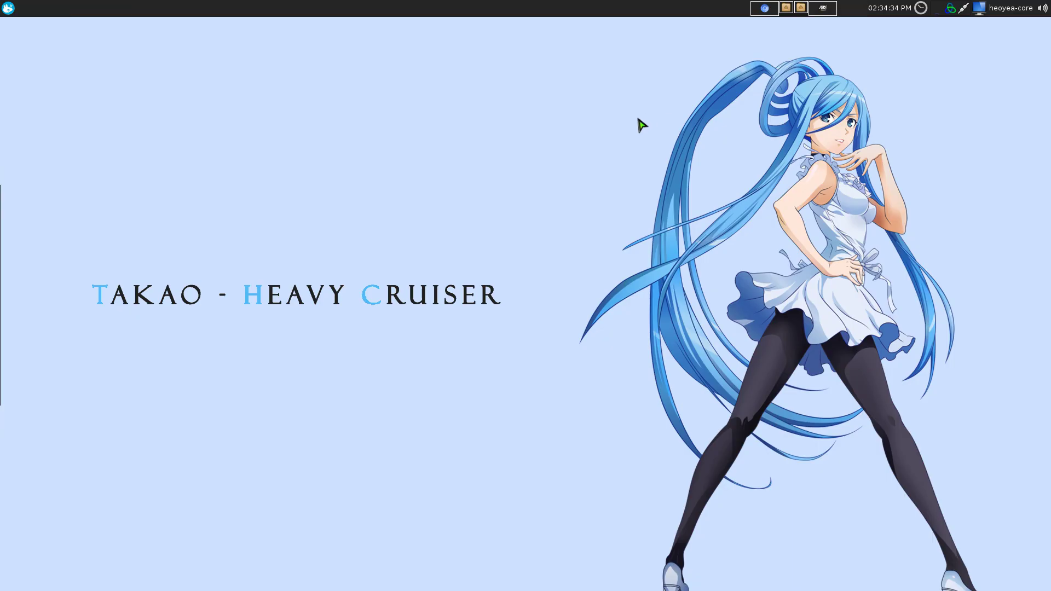
pyautogui.click(764, 7)
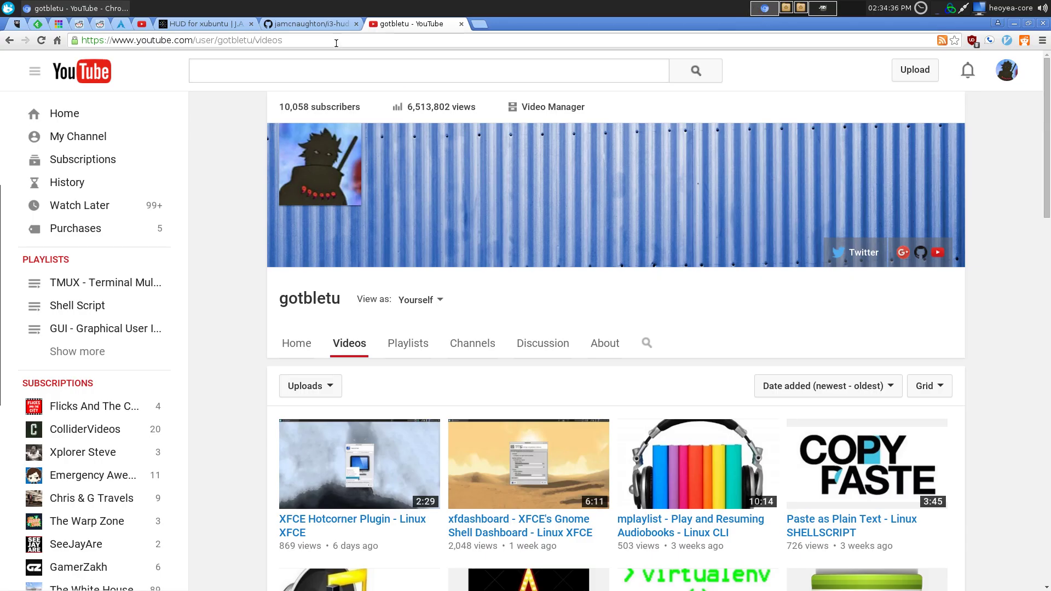
pyautogui.click(309, 24)
pyautogui.scroll(1, 444, 323)
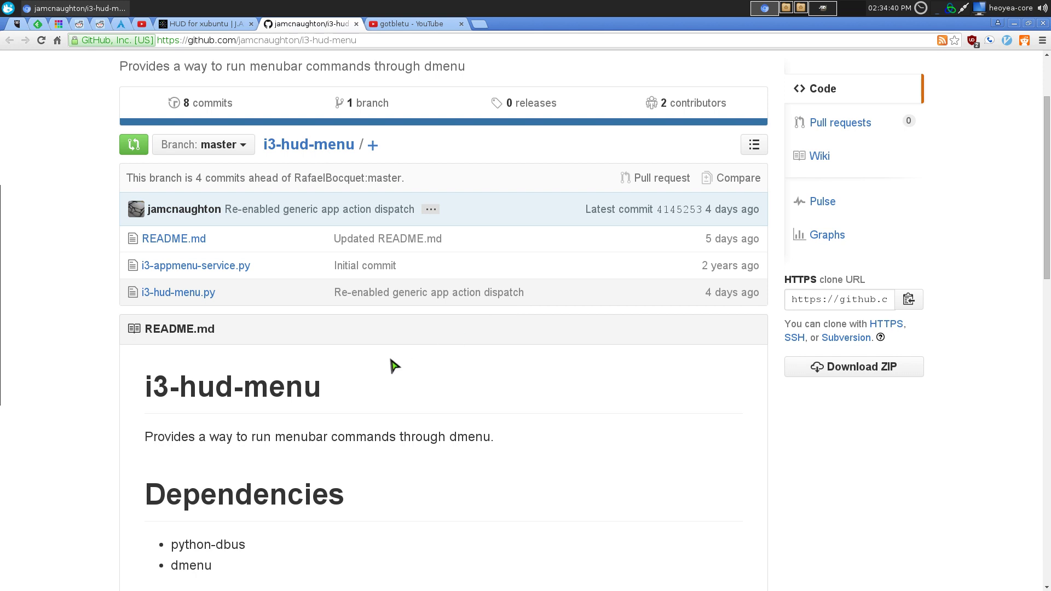
pyautogui.scroll(-1, 393, 366)
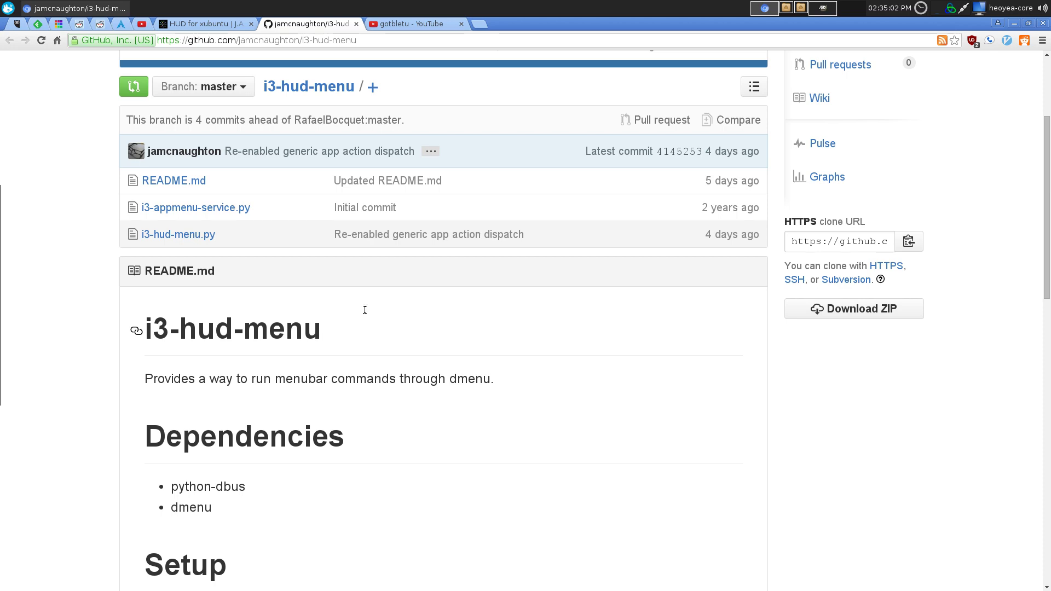
# - Open the Application Autostart list under Session and Startup in the Settings Manager
pyautogui.hotkey('ctrl', 'alt', 'd')
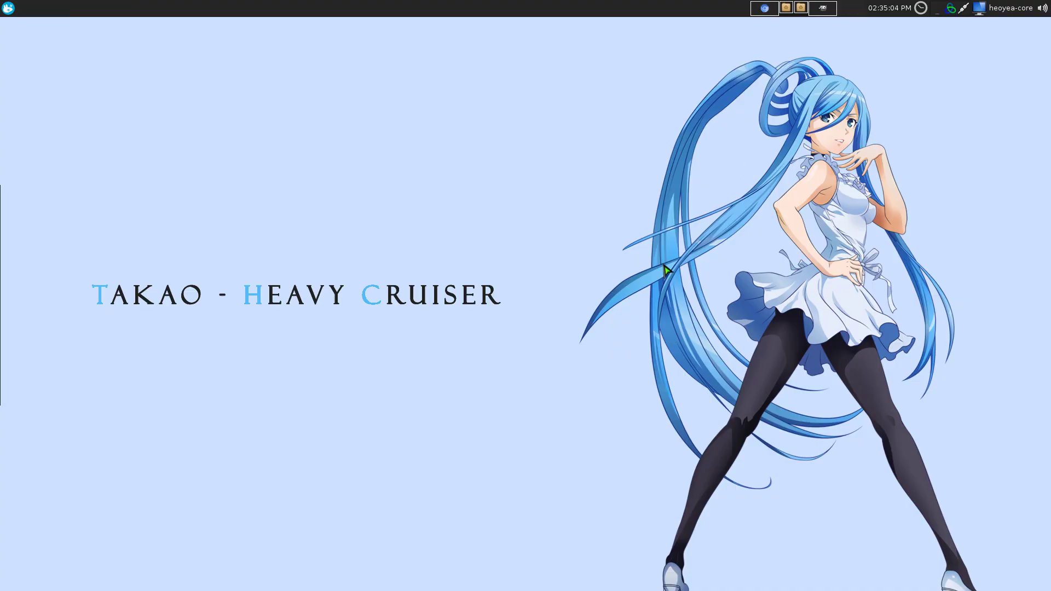
pyautogui.press('super+i')
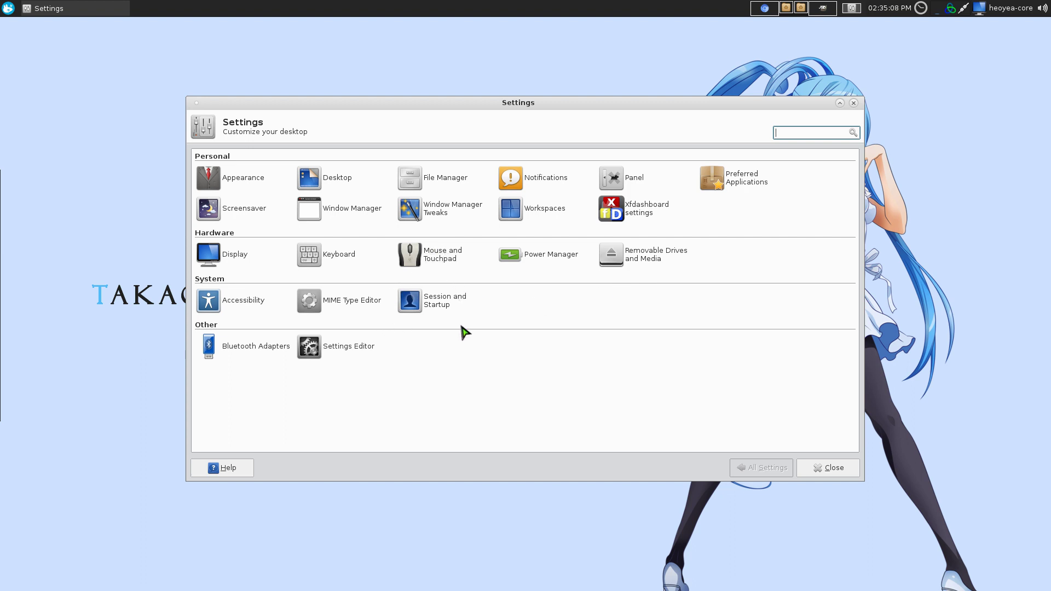
pyautogui.click(439, 306)
pyautogui.click(296, 159)
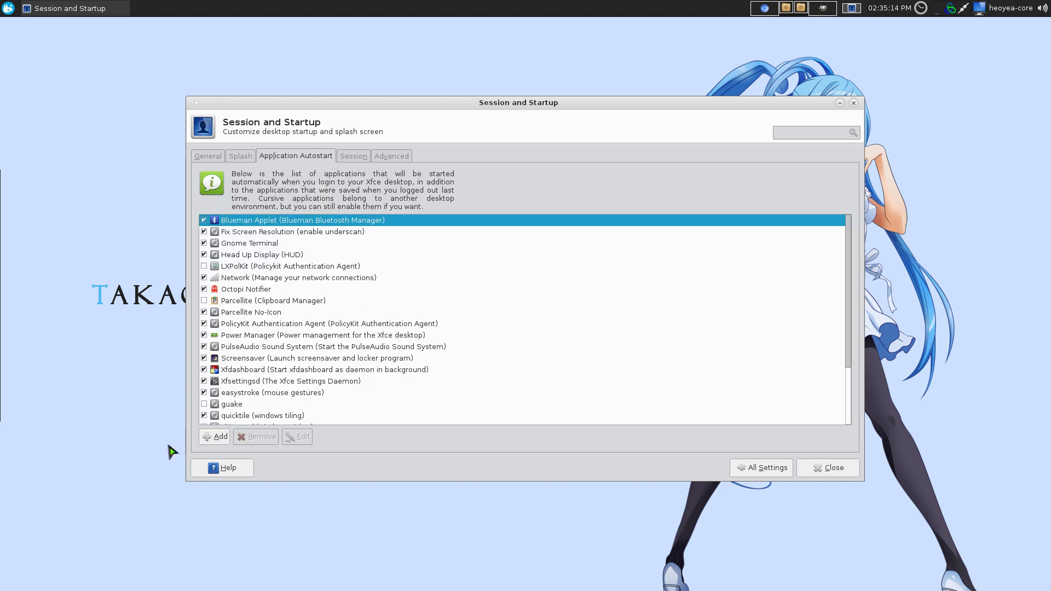
pyautogui.click(221, 438)
pyautogui.click(513, 346)
# - Inspect the Head Up Display (HUD) entry's i3-appmenu-service.py command and cancel without changes
pyautogui.click(250, 255)
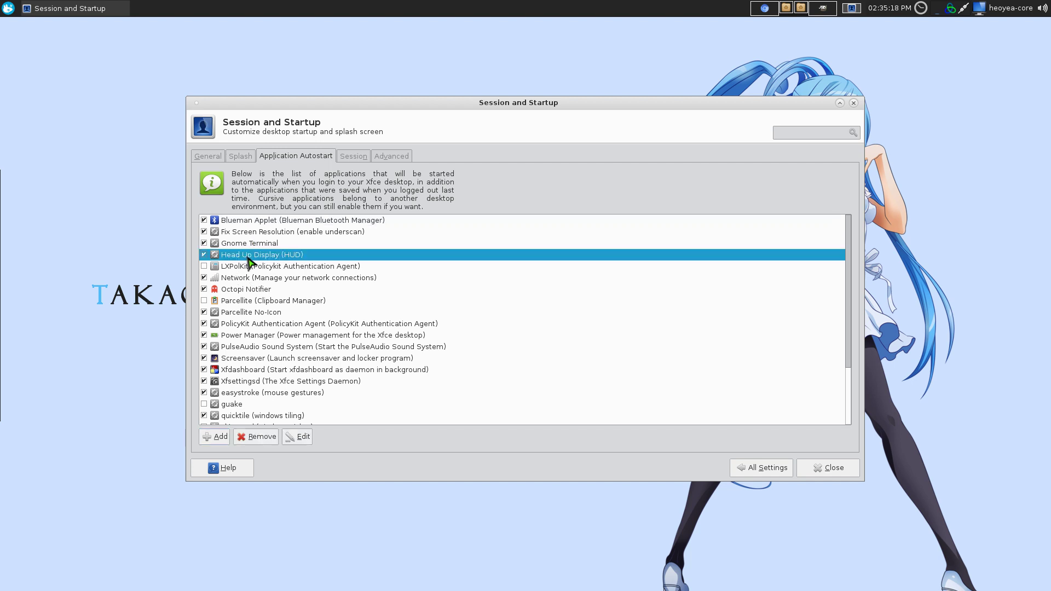
pyautogui.click(296, 438)
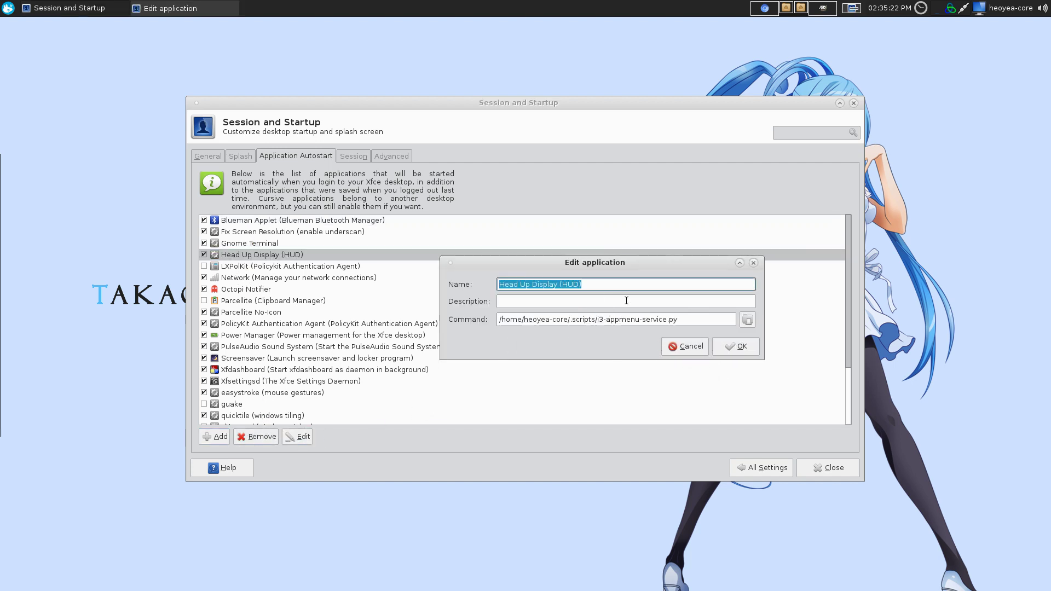
pyautogui.moveTo(689, 320); pyautogui.dragTo(469, 313)
pyautogui.click(692, 322)
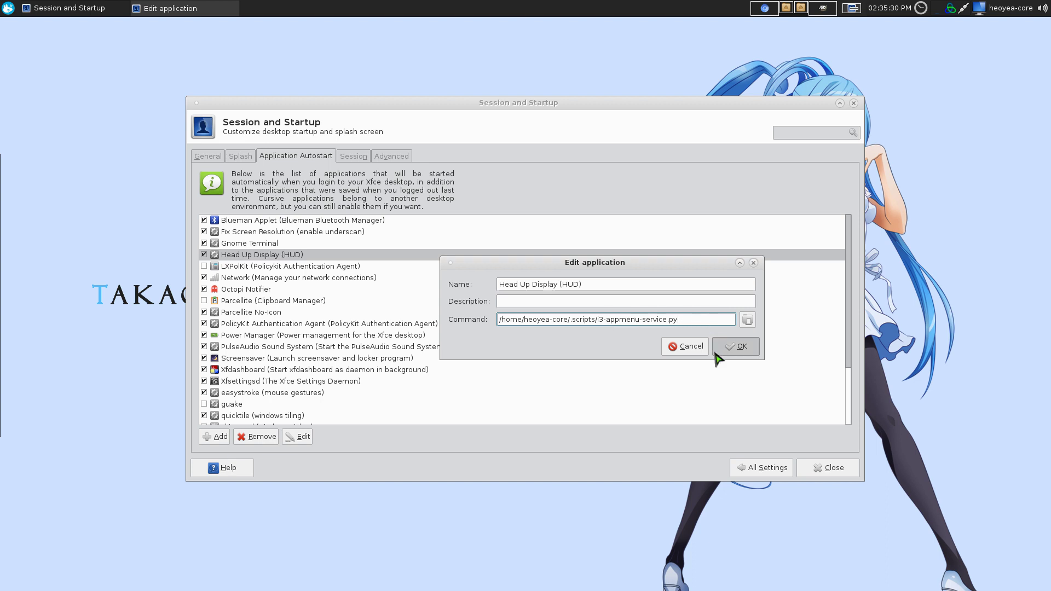
pyautogui.click(696, 351)
# - Go from All Settings to the Keyboard settings' Application Shortcuts list
pyautogui.click(746, 467)
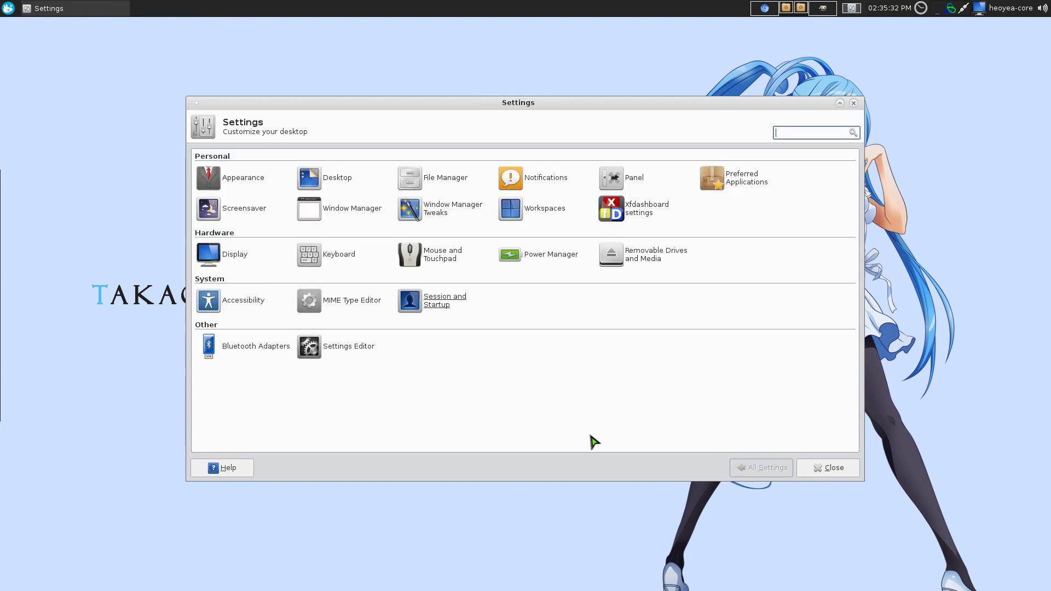
pyautogui.click(338, 258)
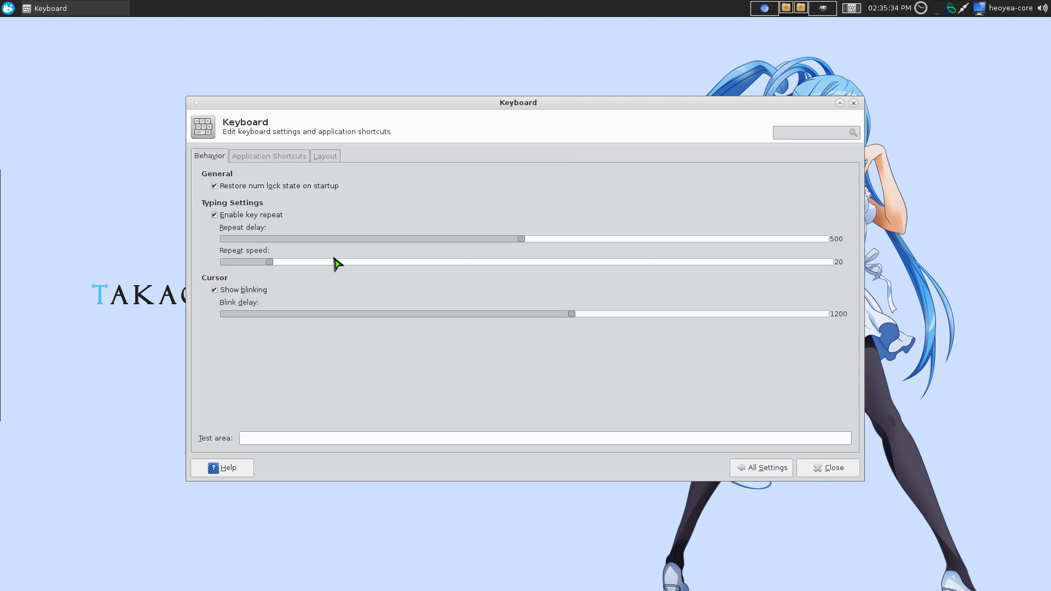
pyautogui.click(268, 157)
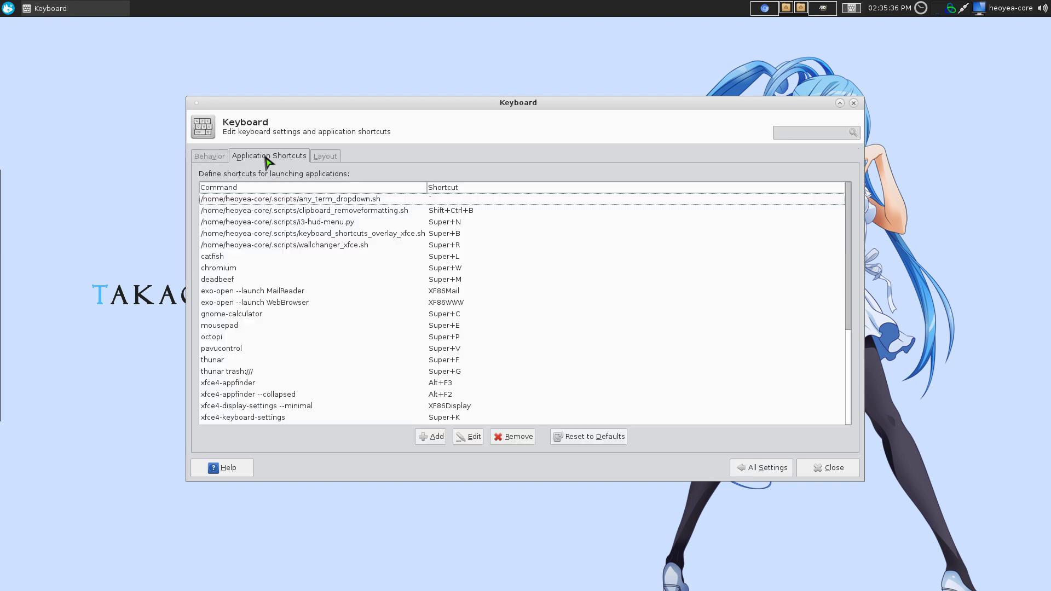
# - Inspect the Super+N i3-hud-menu.py shortcut's full command, cancel, and close Keyboard settings
pyautogui.click(327, 222)
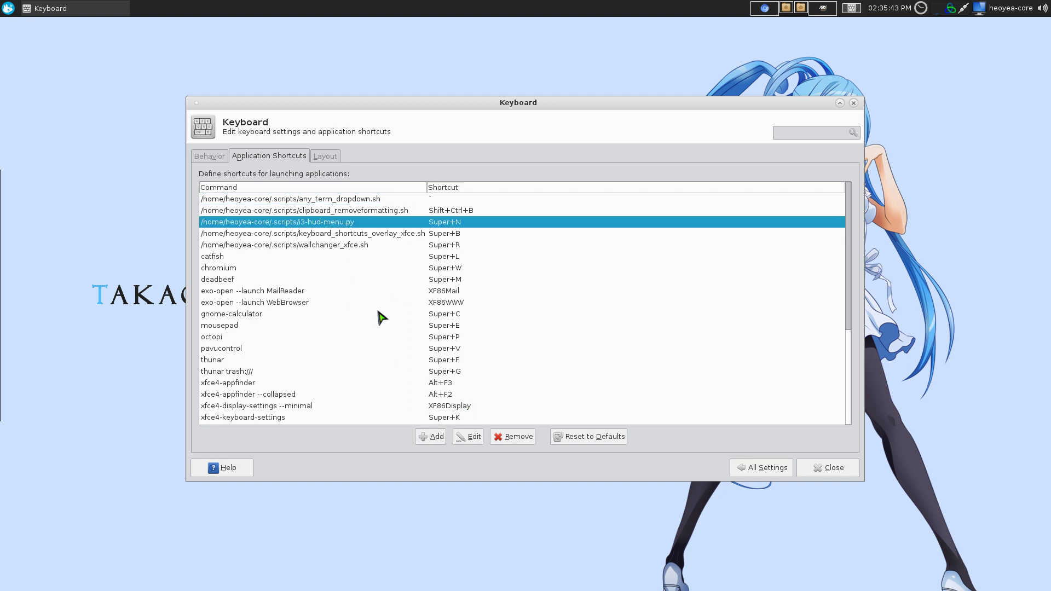
pyautogui.click(475, 438)
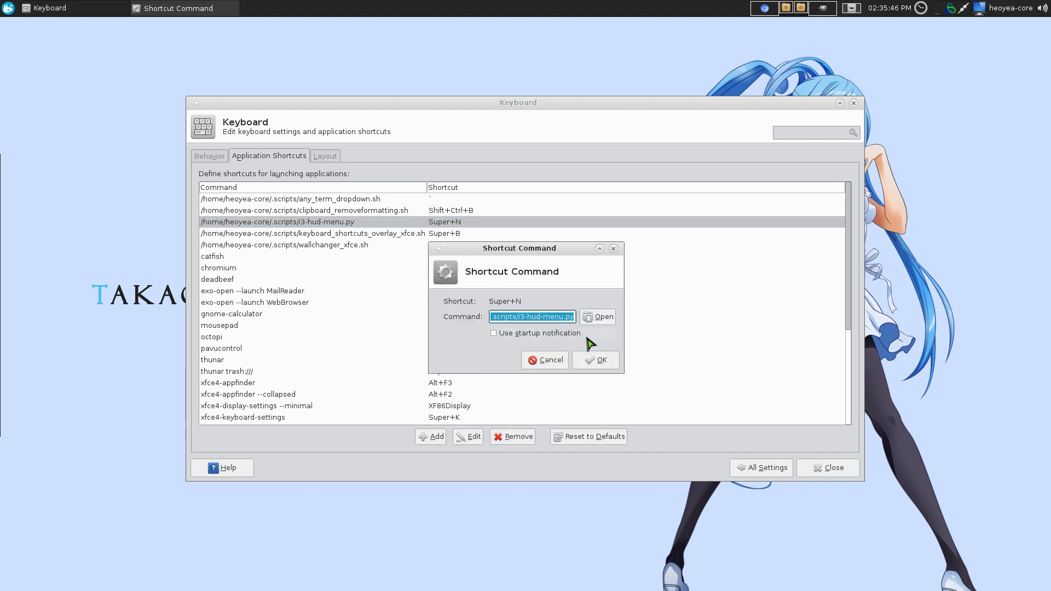
pyautogui.moveTo(623, 373); pyautogui.dragTo(852, 407)
pyautogui.click(666, 317)
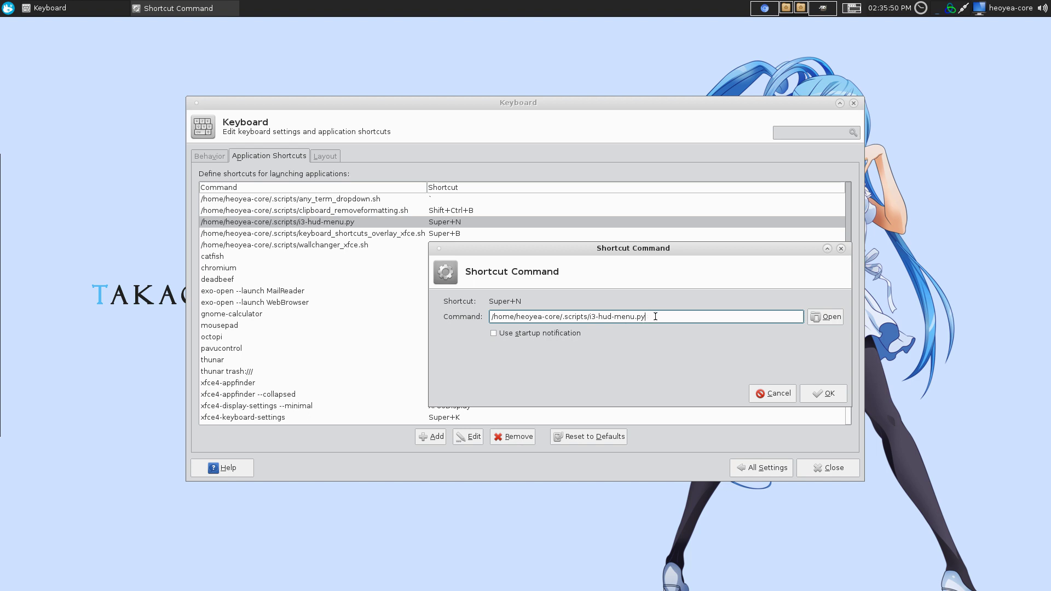
pyautogui.click(769, 394)
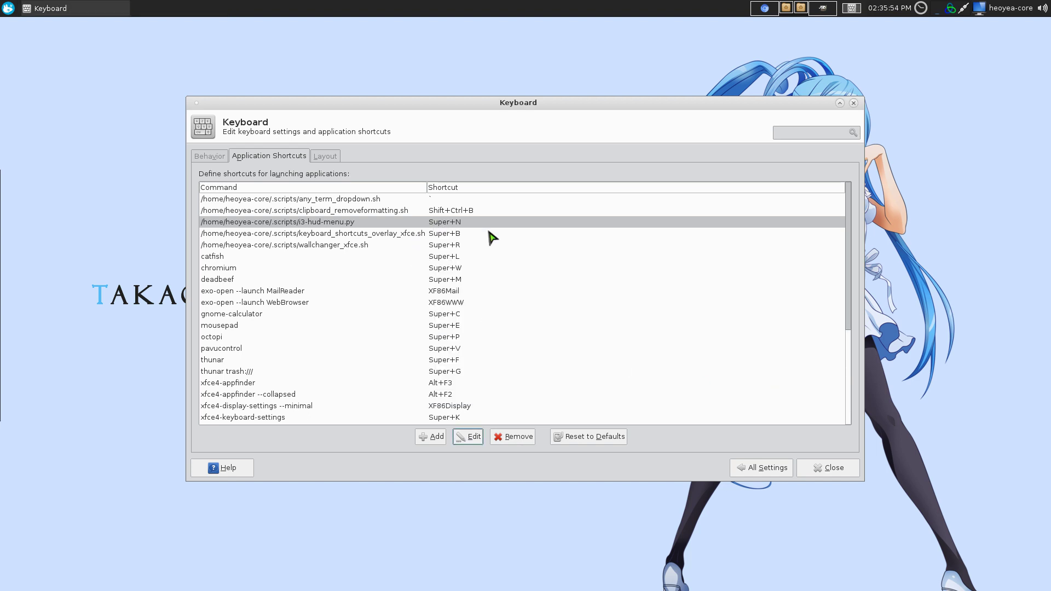
pyautogui.click(833, 471)
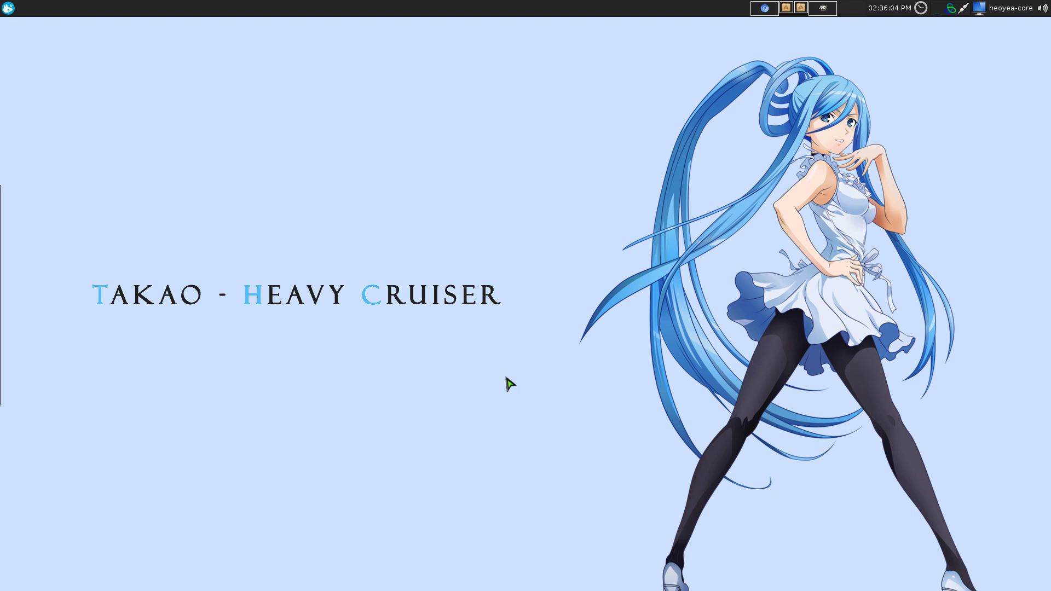
# - Open ~/.profile in vim from tmux window 2, review it, then quit with :q and close the terminal
pyautogui.hotkey('ctrl', 'alt', 't')
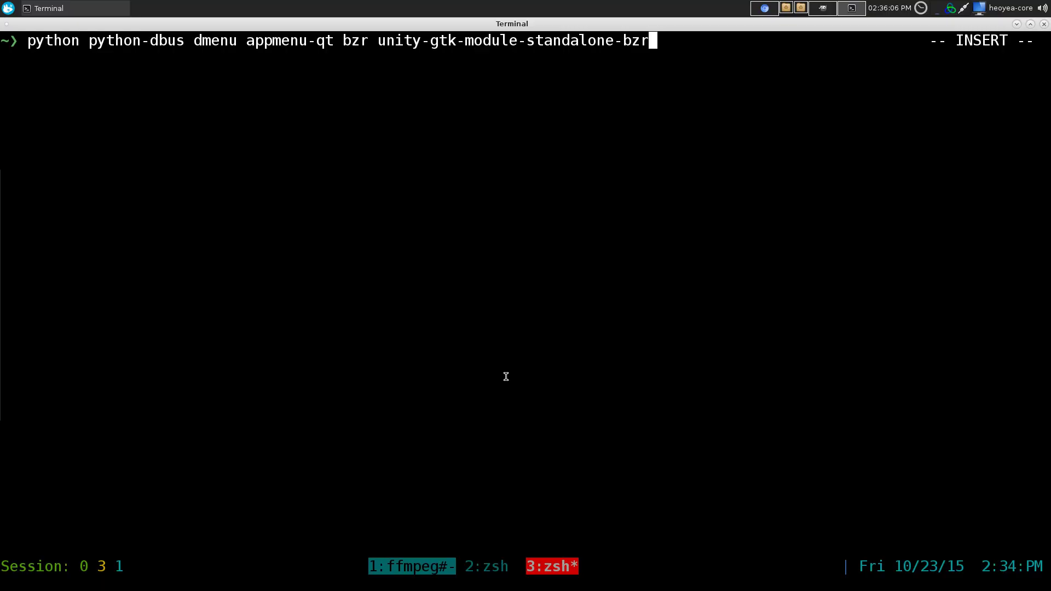
pyautogui.hotkey('ctrl', 'b')
pyautogui.press('2')
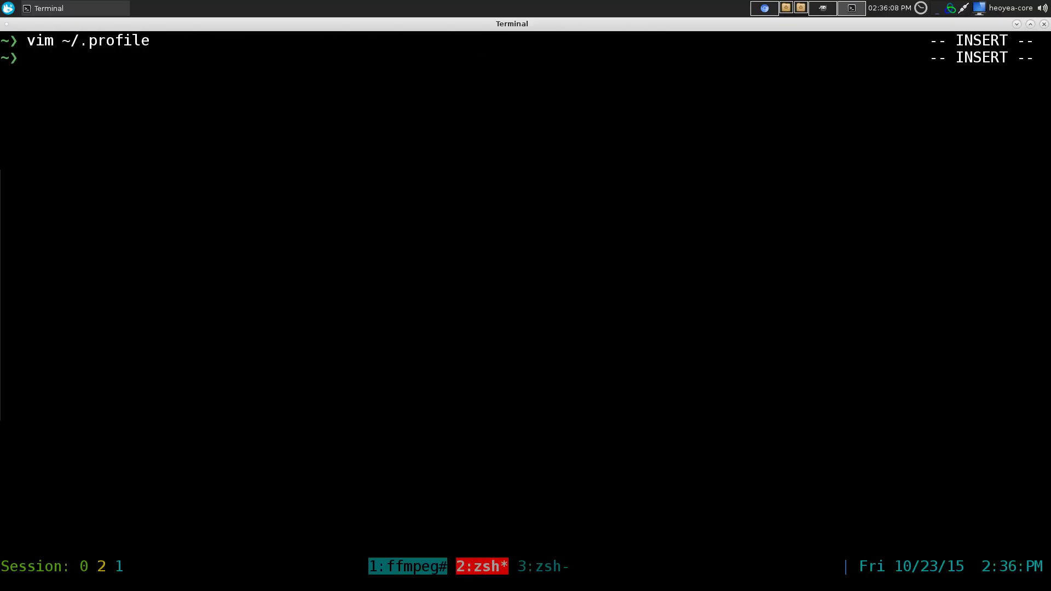
pyautogui.write('v')
pyautogui.press('Right')
pyautogui.press('Return')
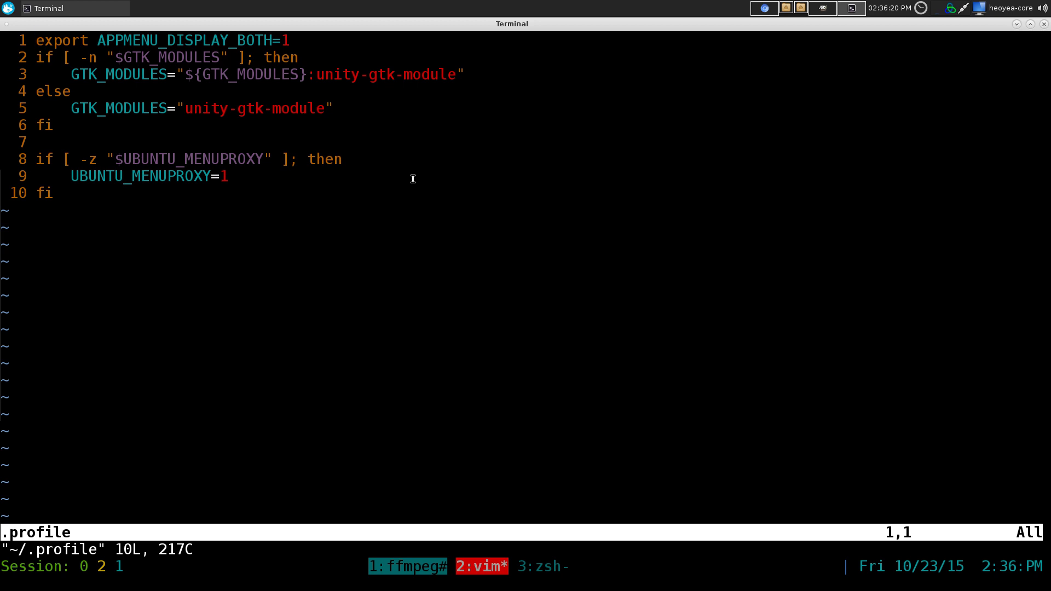
pyautogui.write(':q')
pyautogui.press('Return')
pyautogui.hotkey('alt', 'F4')
# - Launch Thunar from the top panel on the /home/heoyea-core/ home folder
pyautogui.click(801, 8)
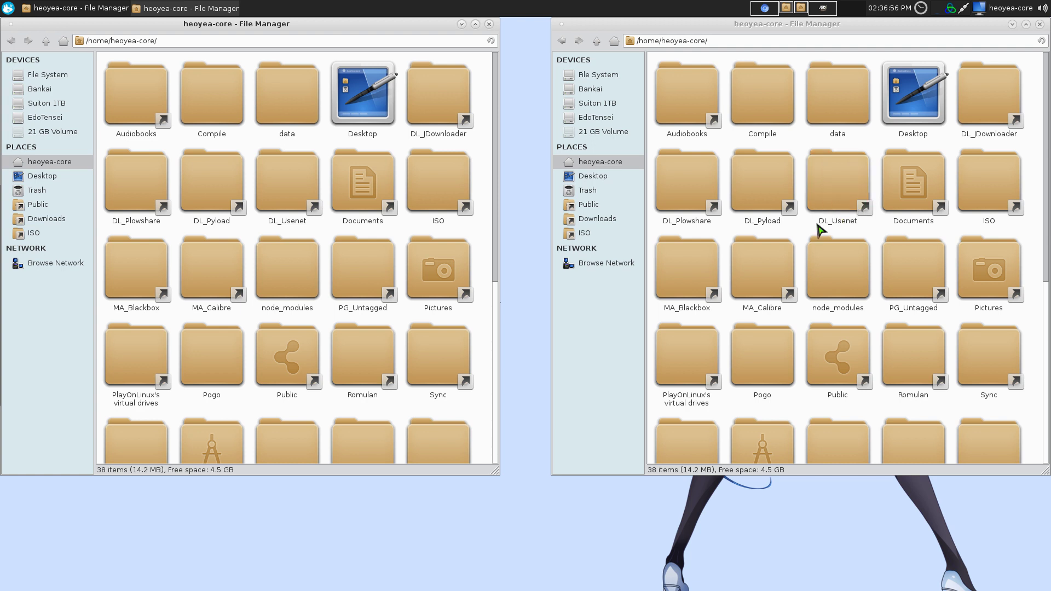
pyautogui.hotkey('ctrl', 'alt', 'space')
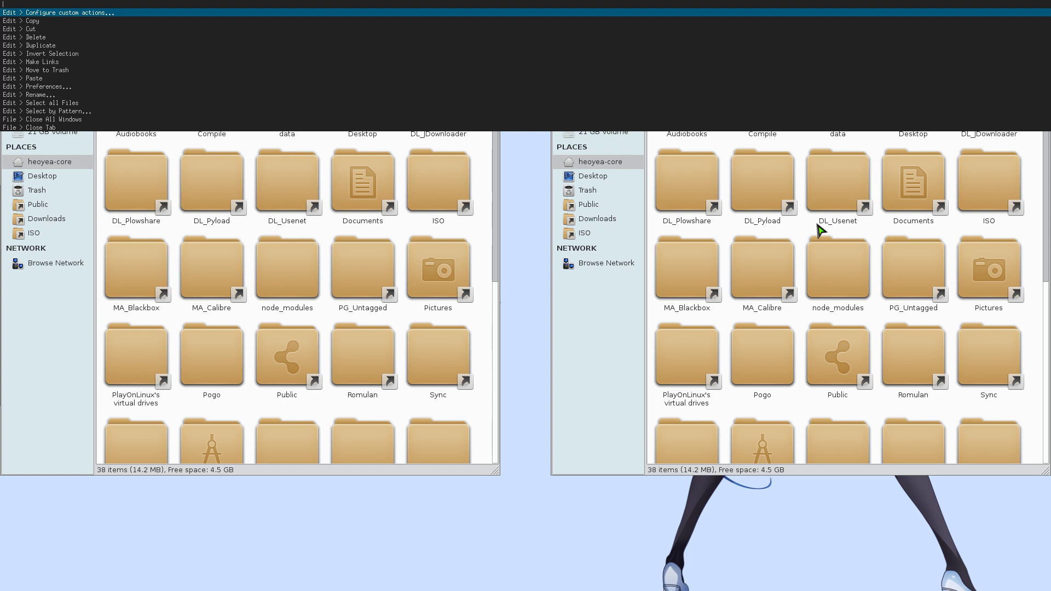
pyautogui.press('Escape')
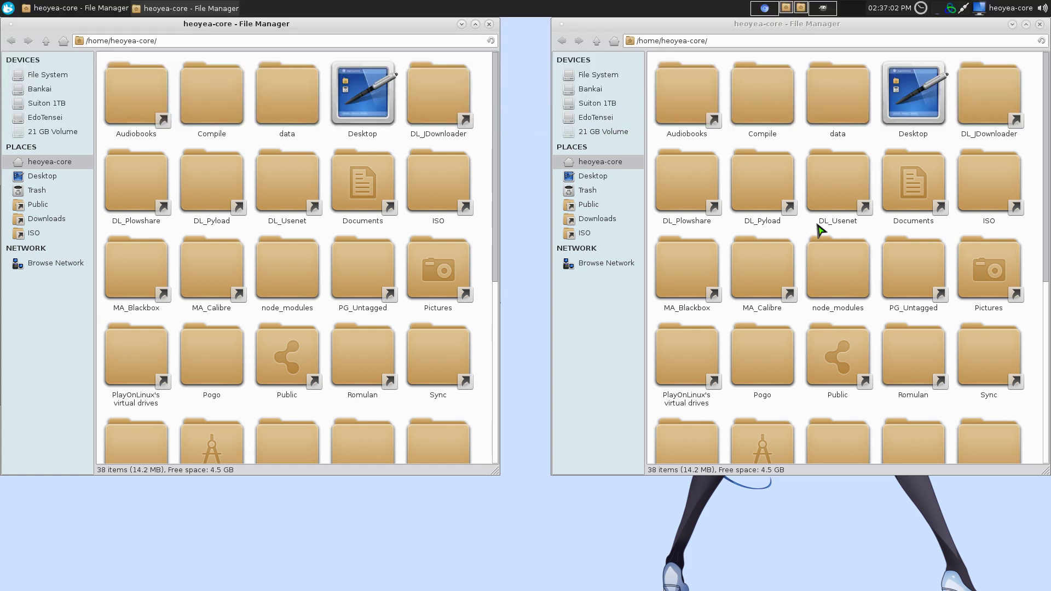